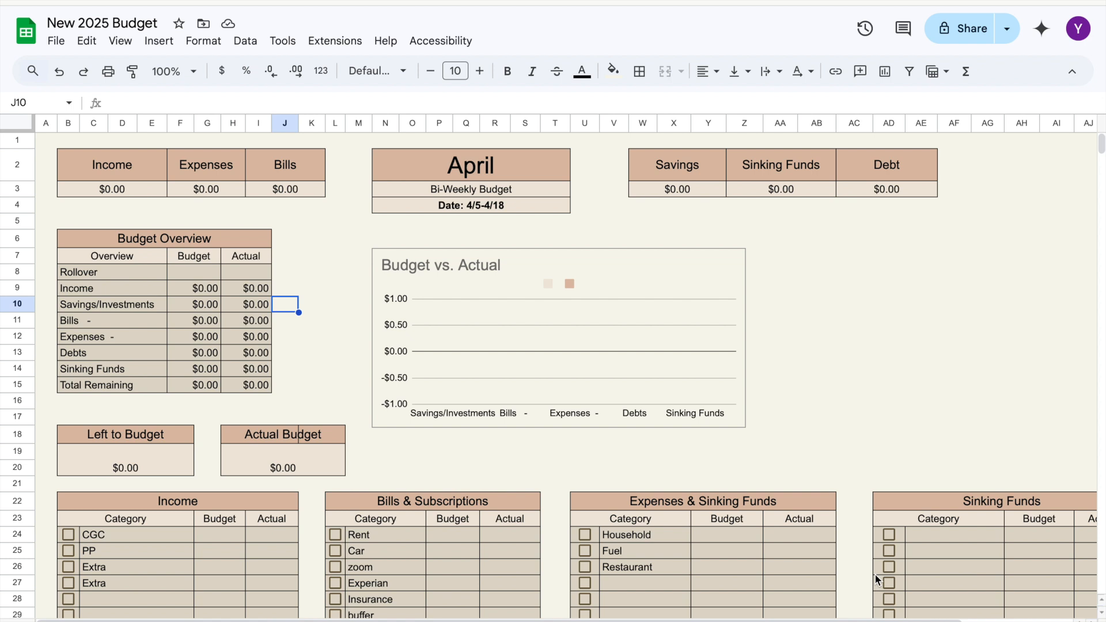
# Change the start of the budget period under the April heading so the date reads 4/4-4/18
pyautogui.click(509, 207)
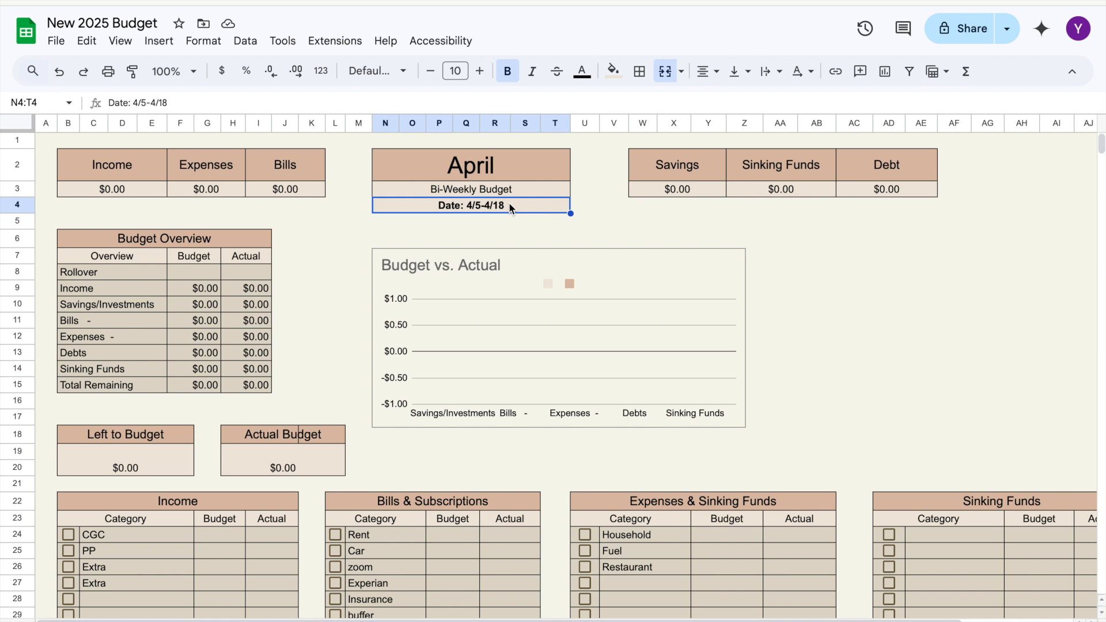
pyautogui.click(146, 103)
pyautogui.press('BackSpace')
pyautogui.write('4')
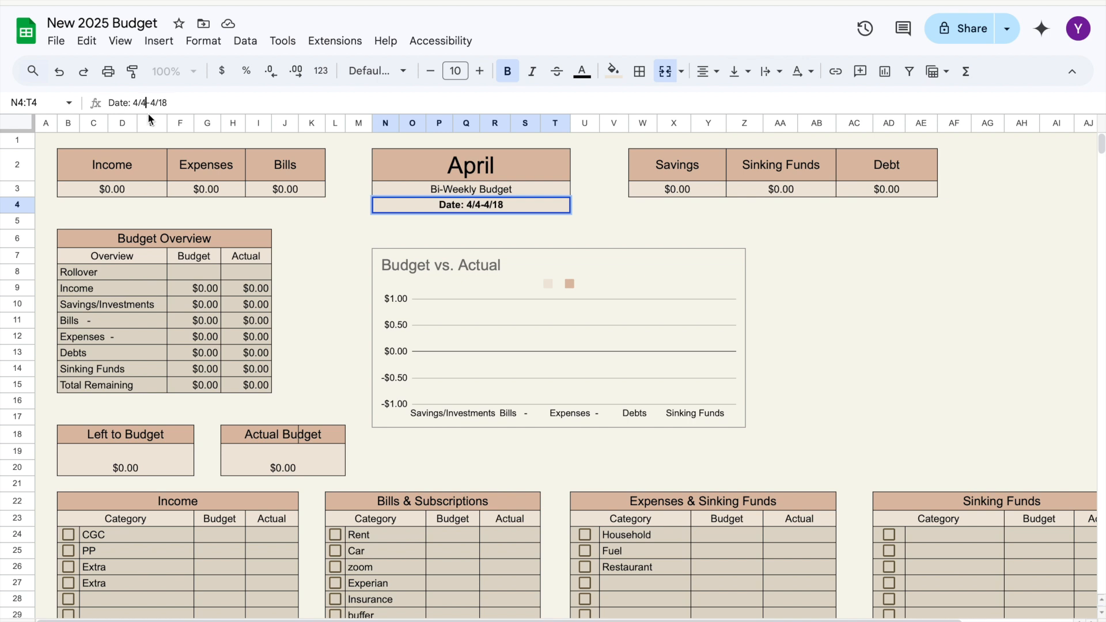
pyautogui.click(318, 336)
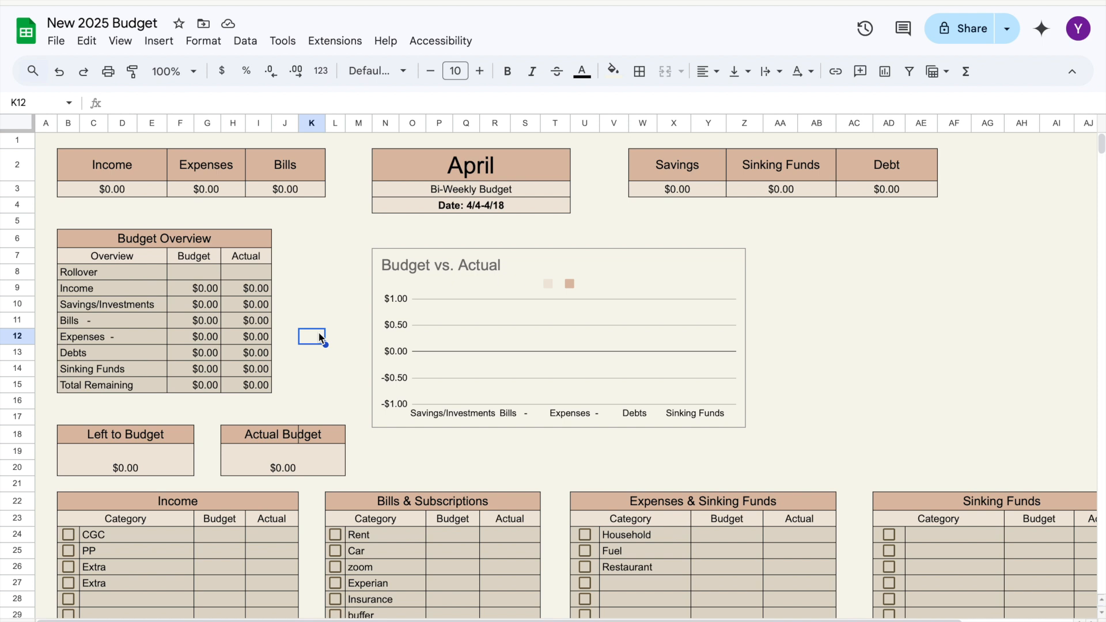
# Enter 350 as the budgeted Rollover amount in the Budget Overview table
pyautogui.scroll(-1, 321, 338)
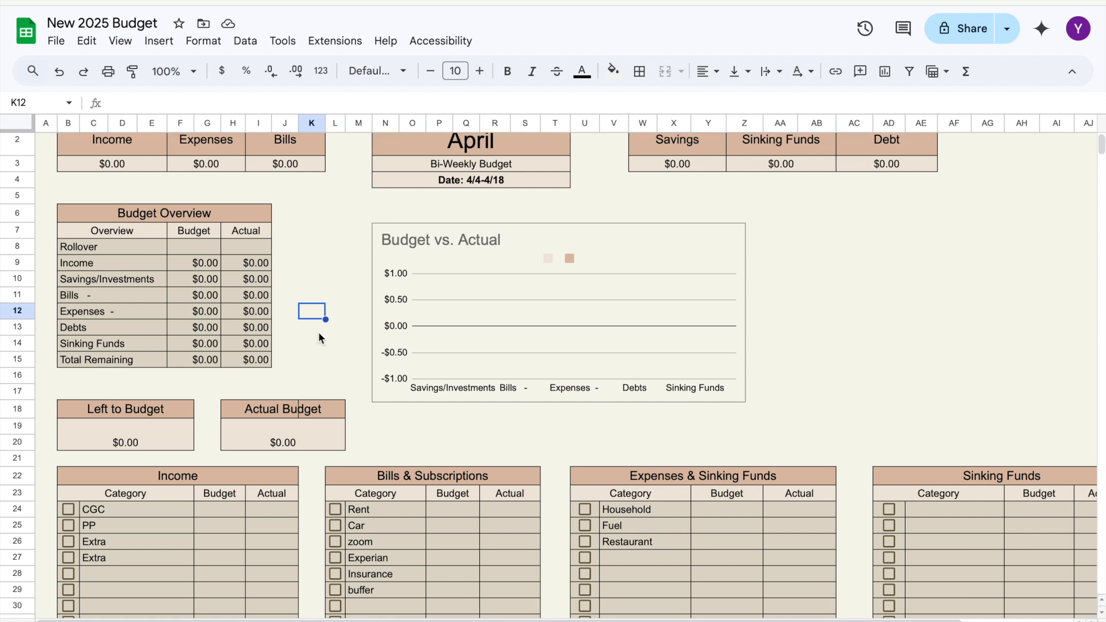
pyautogui.scroll(-1, 321, 338)
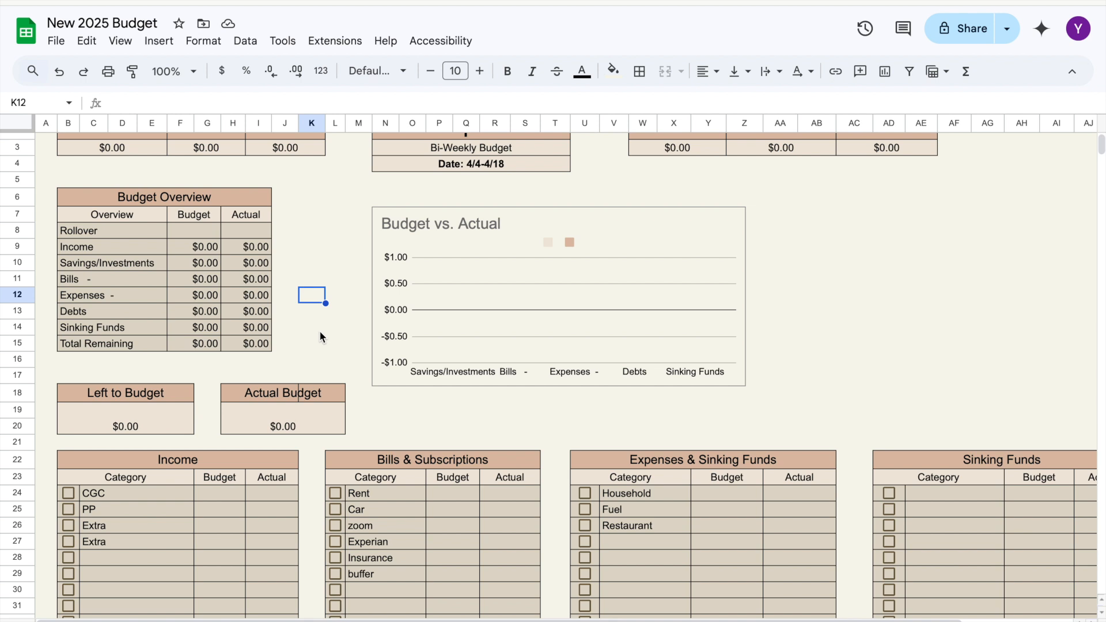
pyautogui.scroll(-2, 321, 338)
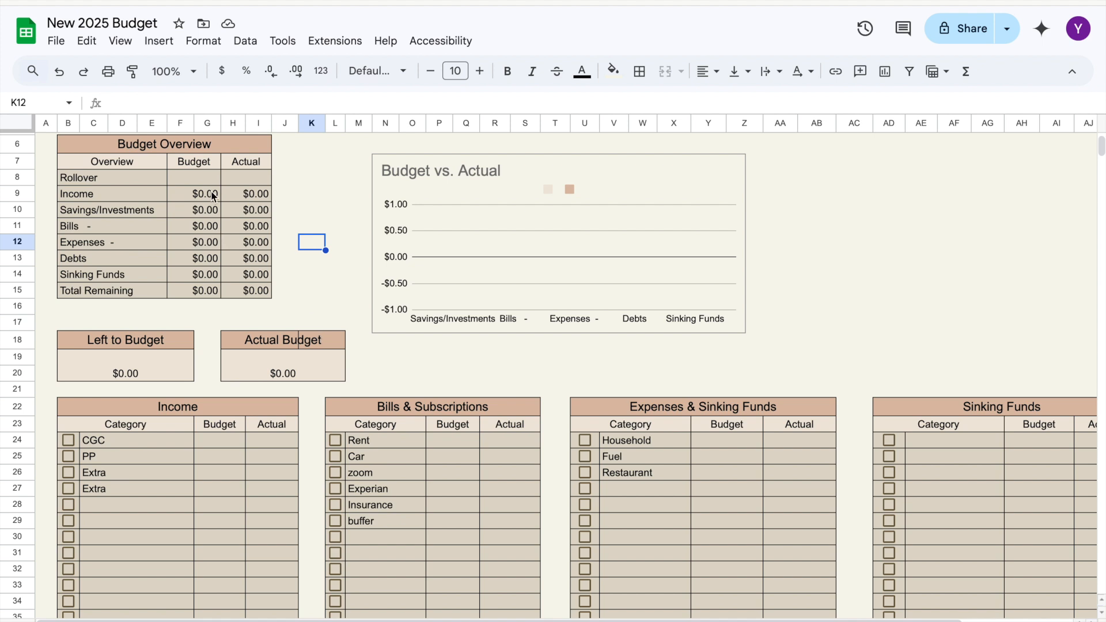
pyautogui.click(203, 175)
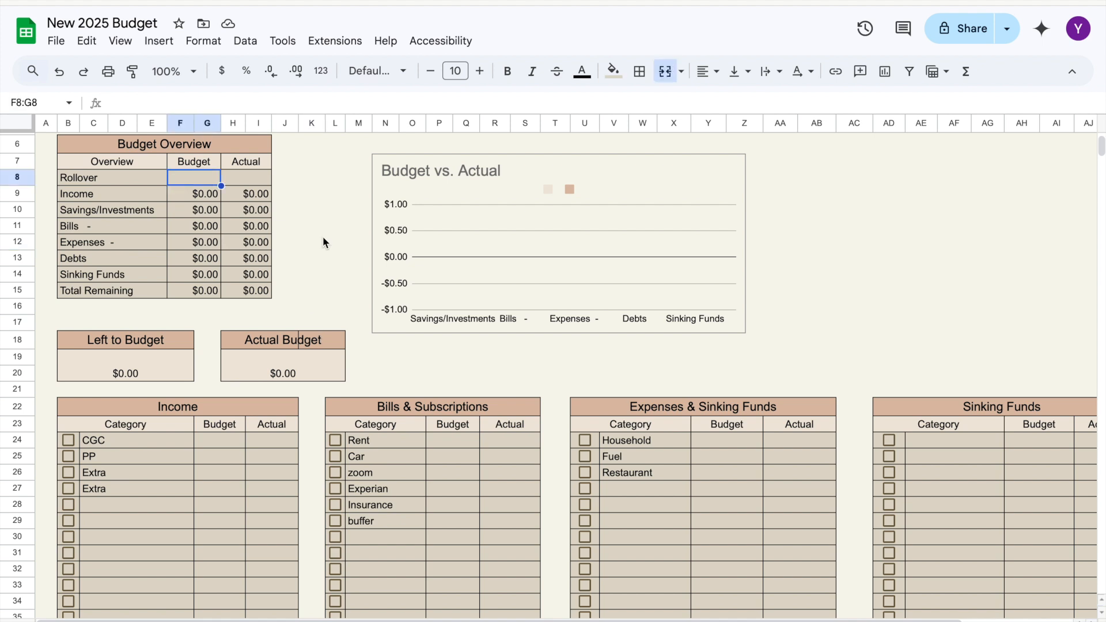
pyautogui.scroll(3, 323, 238)
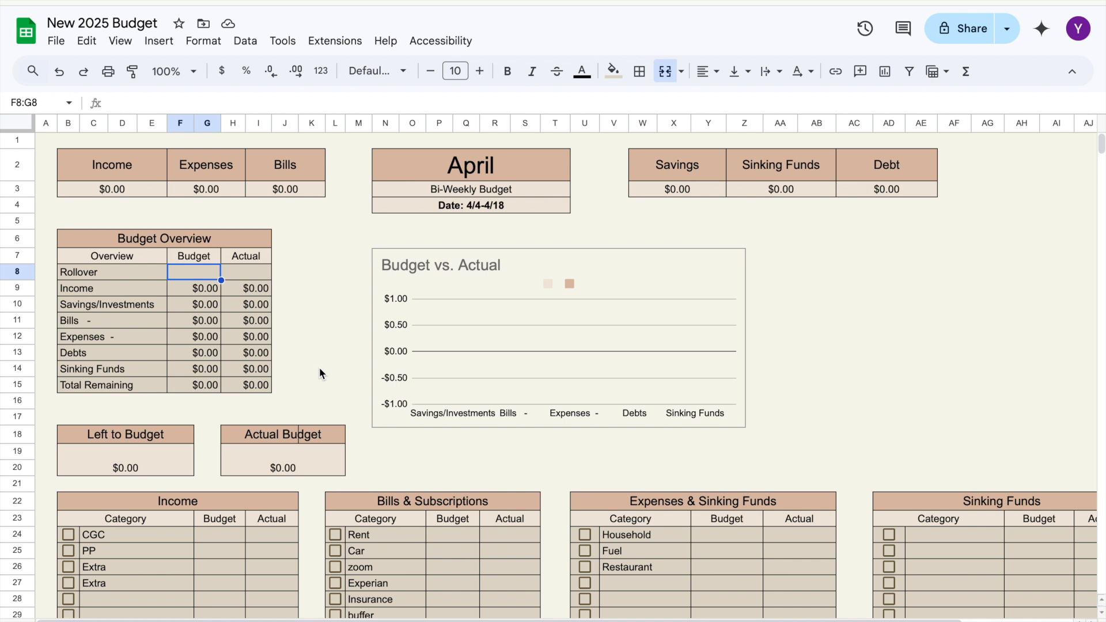
pyautogui.write('350')
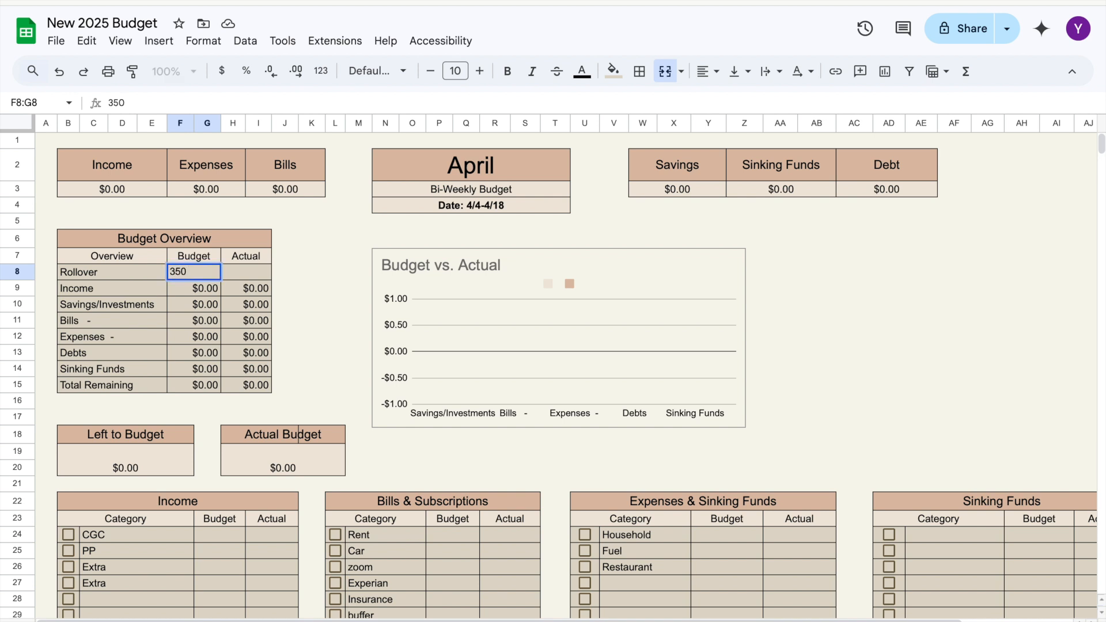
pyautogui.press('Tab')
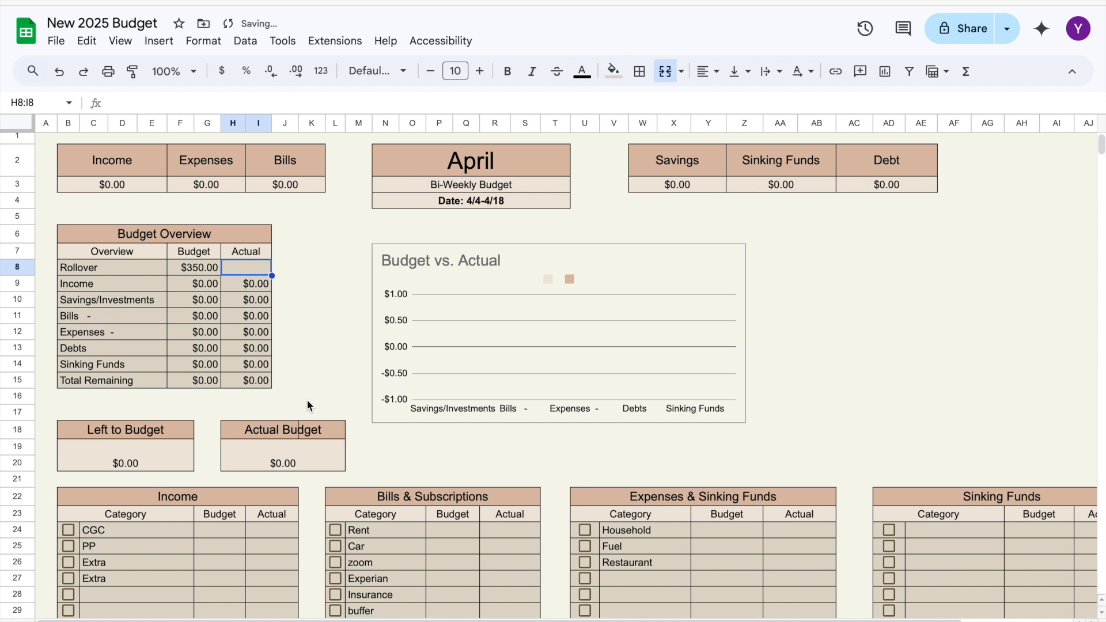
# Enter the Income budget amounts of 2495 for CGC and 450 for PP
pyautogui.scroll(-1, 307, 399)
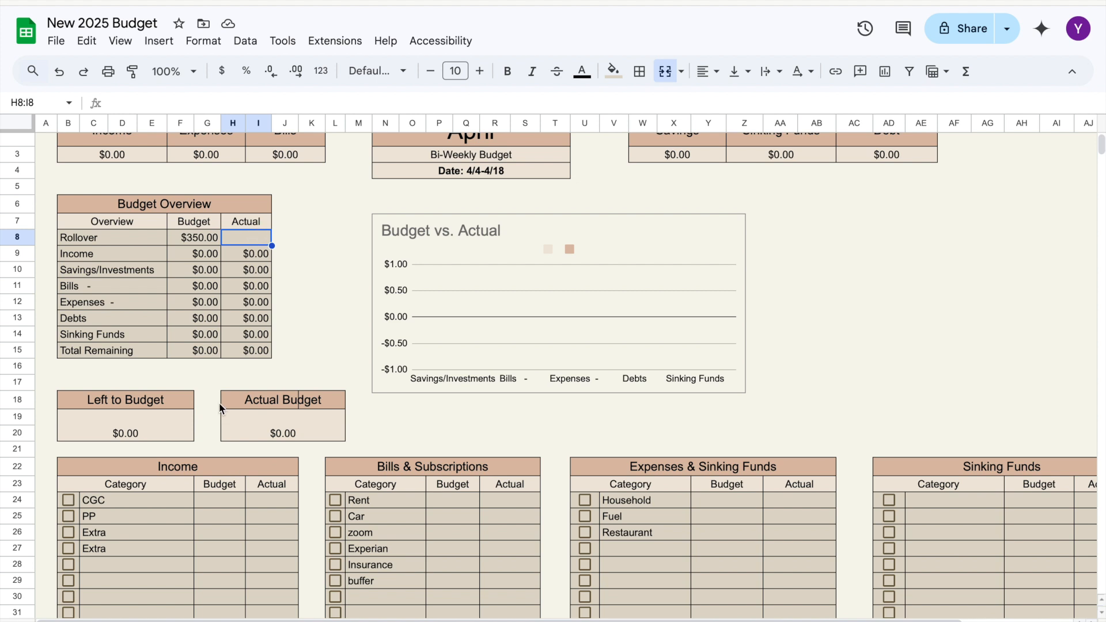
pyautogui.click(217, 499)
pyautogui.scroll(-3, 214, 495)
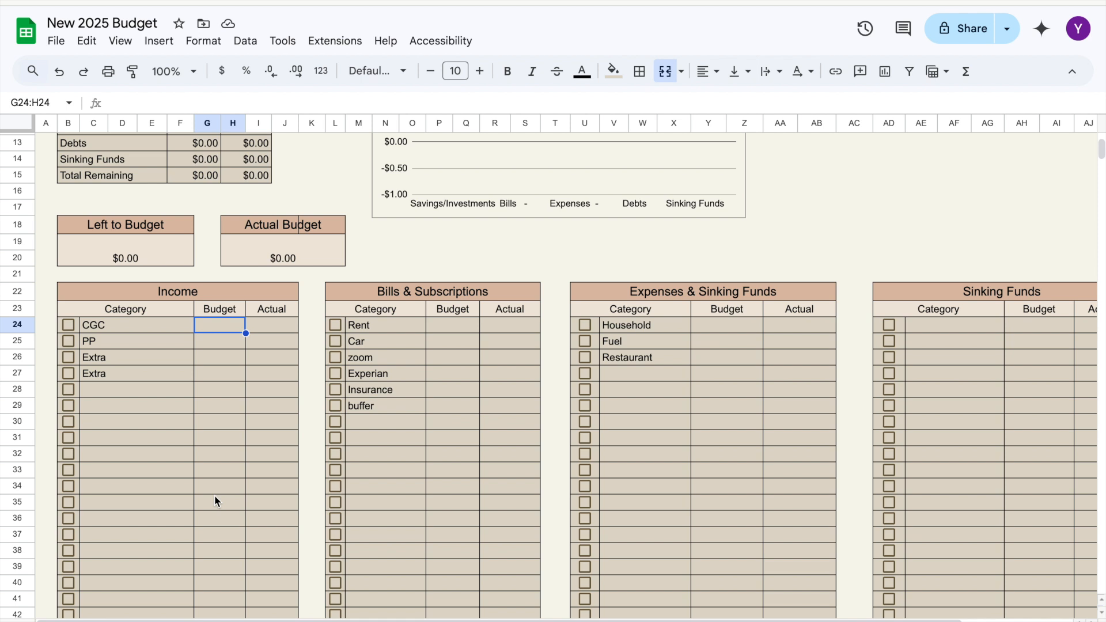
pyautogui.write('2495')
pyautogui.press('Return')
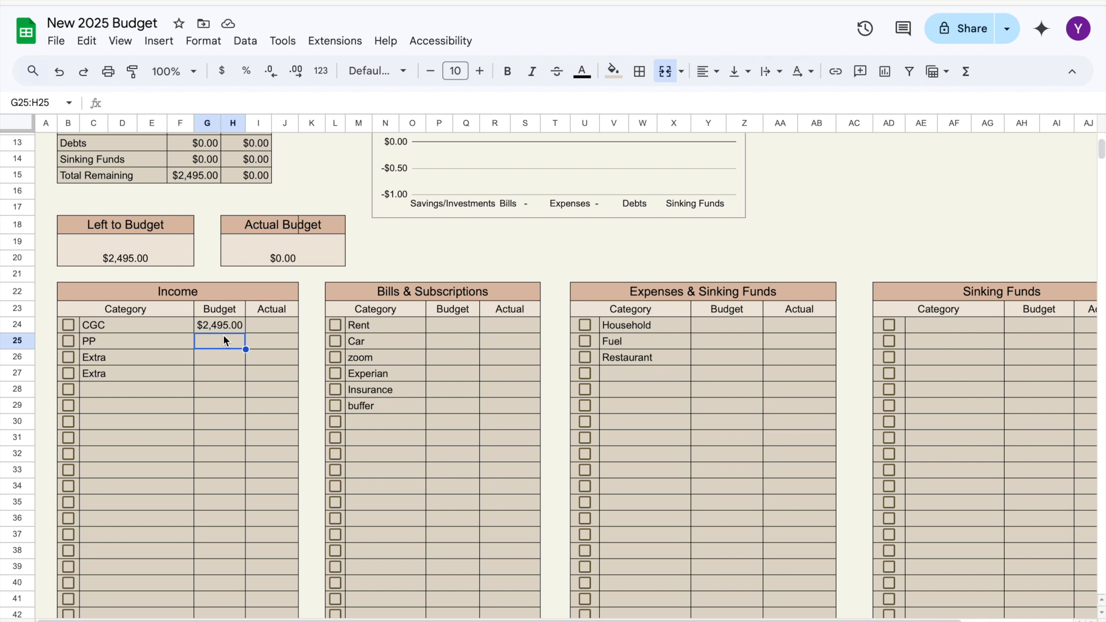
pyautogui.write('450')
pyautogui.click(229, 358)
pyautogui.write('$5')
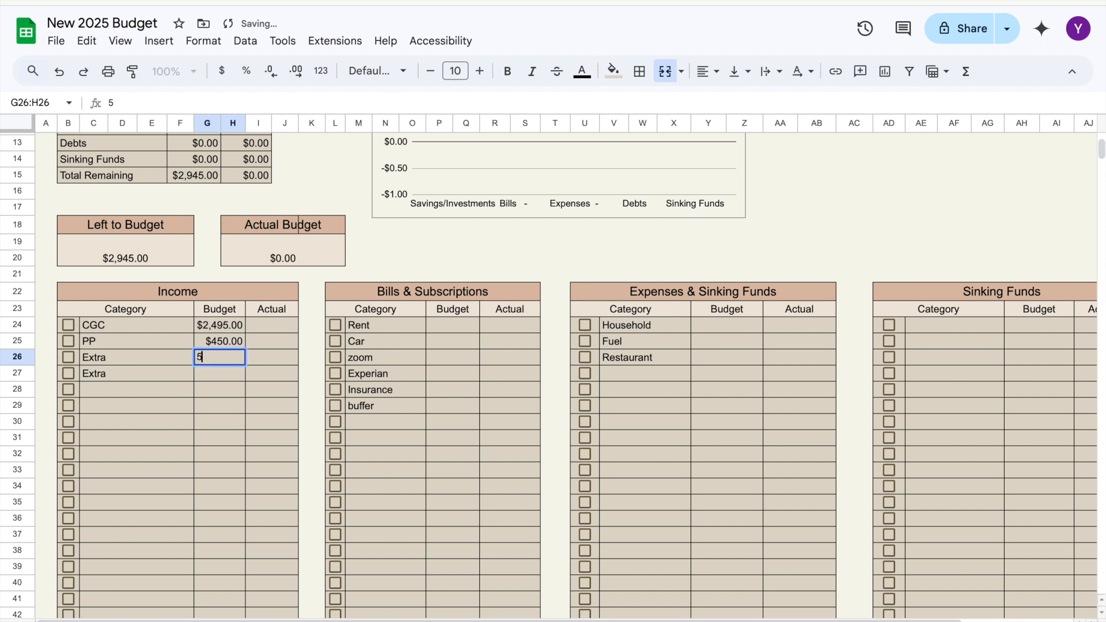
pyautogui.press('BackSpace')
pyautogui.press('BackSpace')
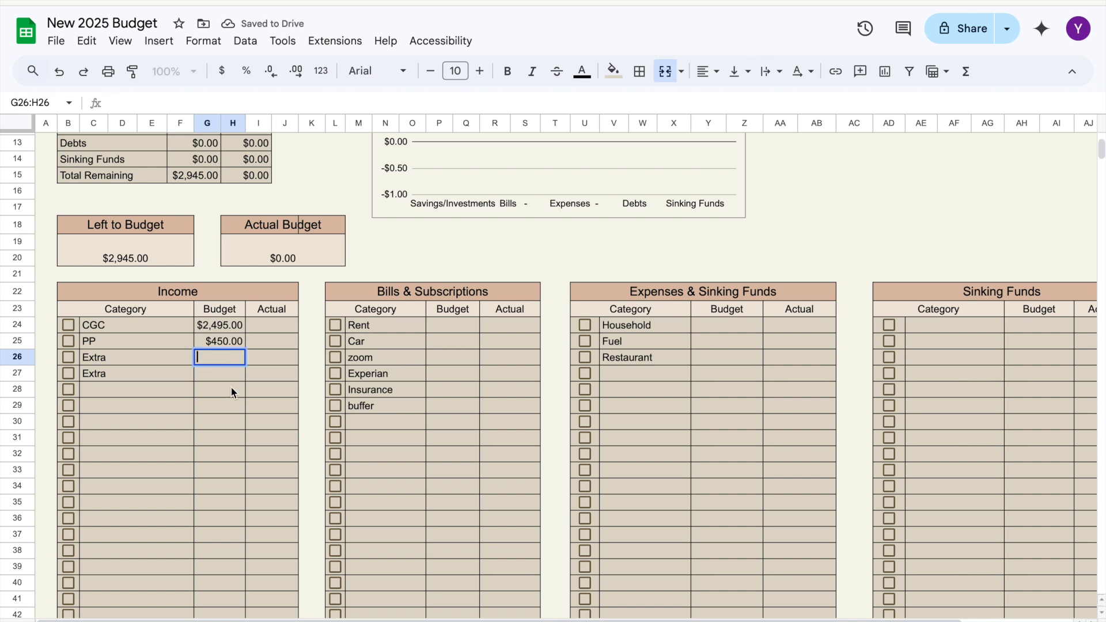
pyautogui.click(232, 391)
# Enter a budget of 50 for each of the two Extra rows in the Income table
pyautogui.click(226, 358)
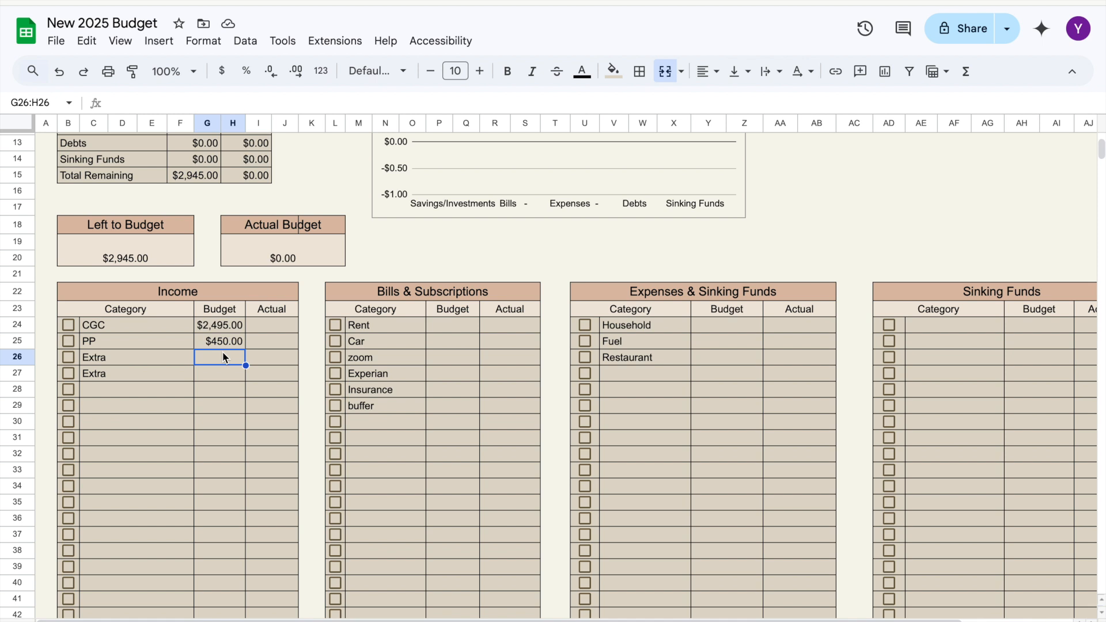
pyautogui.write('50')
pyautogui.press('Return')
pyautogui.write('50')
pyautogui.click(233, 405)
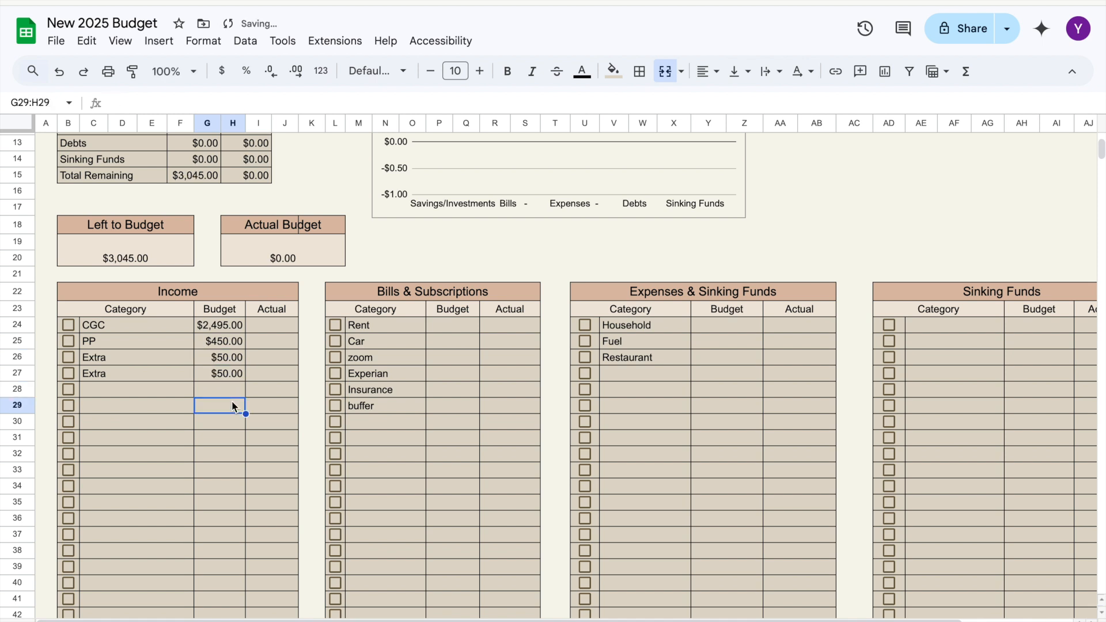
# Review the budgeted income in the Budget Overview and the total row of the Income table
pyautogui.hscroll(2, 242, 392)
pyautogui.scroll(3, 329, 368)
pyautogui.hscroll(-2, 328, 368)
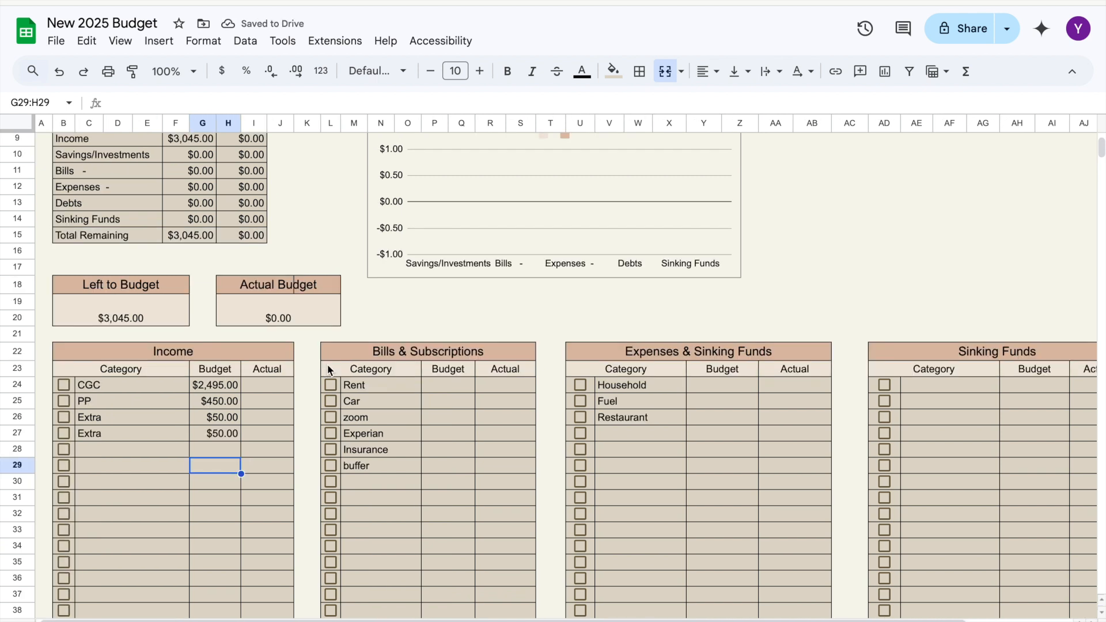
pyautogui.scroll(1, 222, 228)
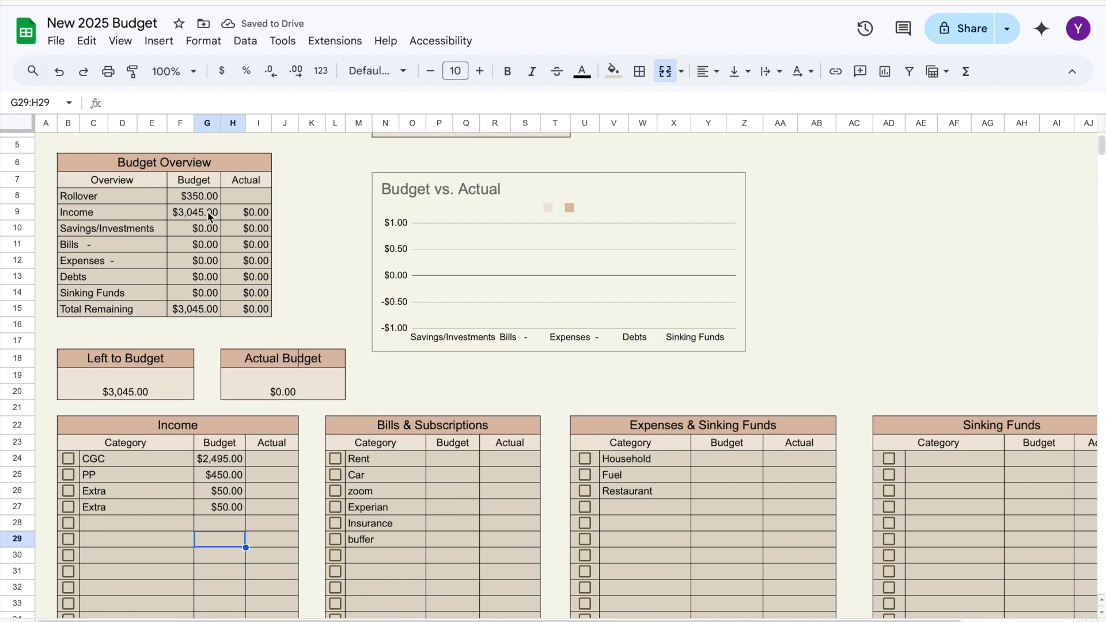
pyautogui.scroll(-5, 267, 287)
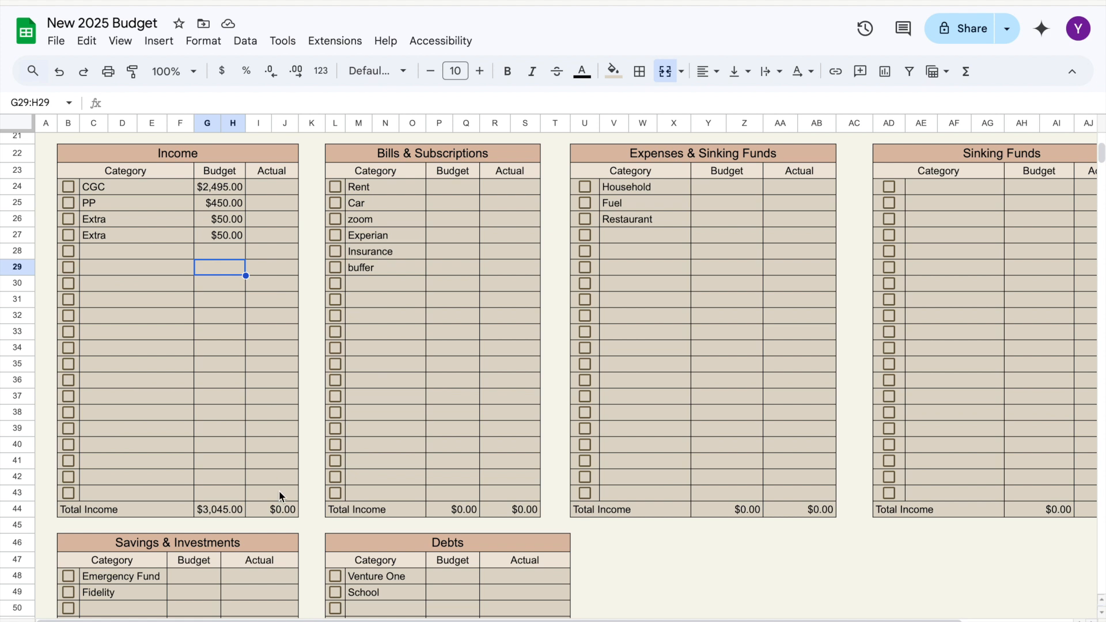
pyautogui.scroll(1, 243, 505)
pyautogui.scroll(1, 243, 505)
pyautogui.hscroll(1, 243, 505)
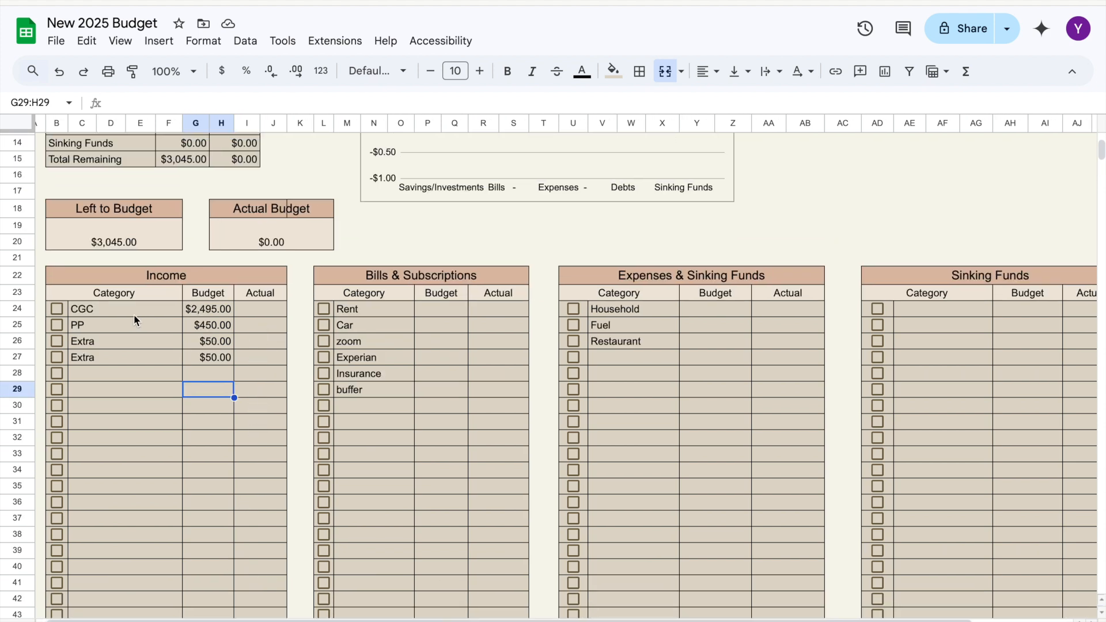
# Enter the Bills & Subscriptions budget amounts of 800 for Rent, 337 for Car and 16 for zoom
pyautogui.click(431, 319)
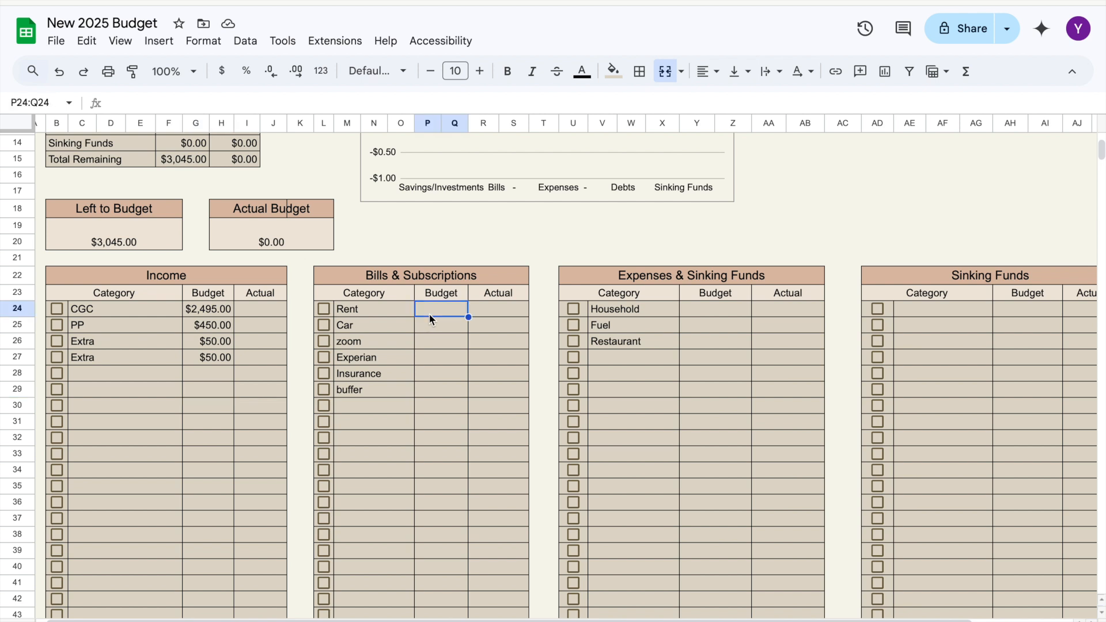
pyautogui.write('800')
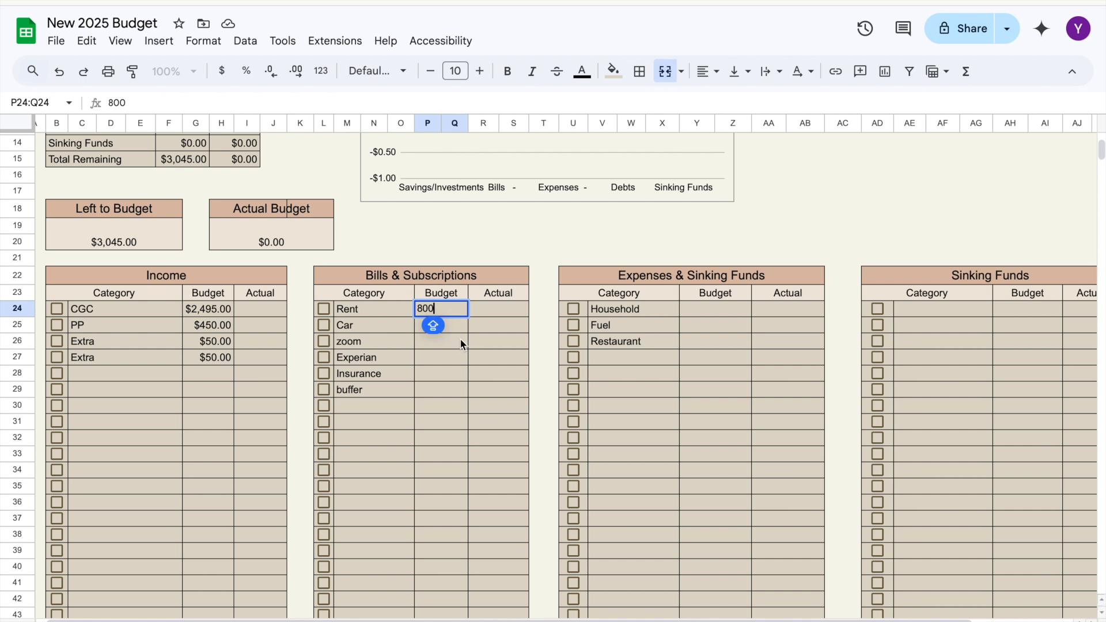
pyautogui.press('Return')
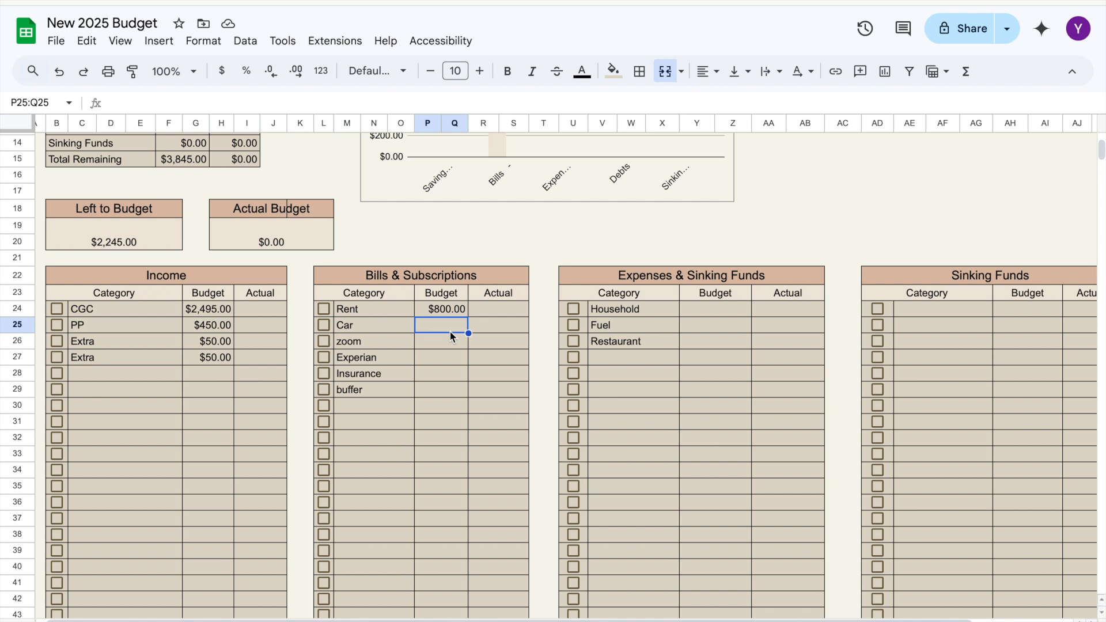
pyautogui.write('337')
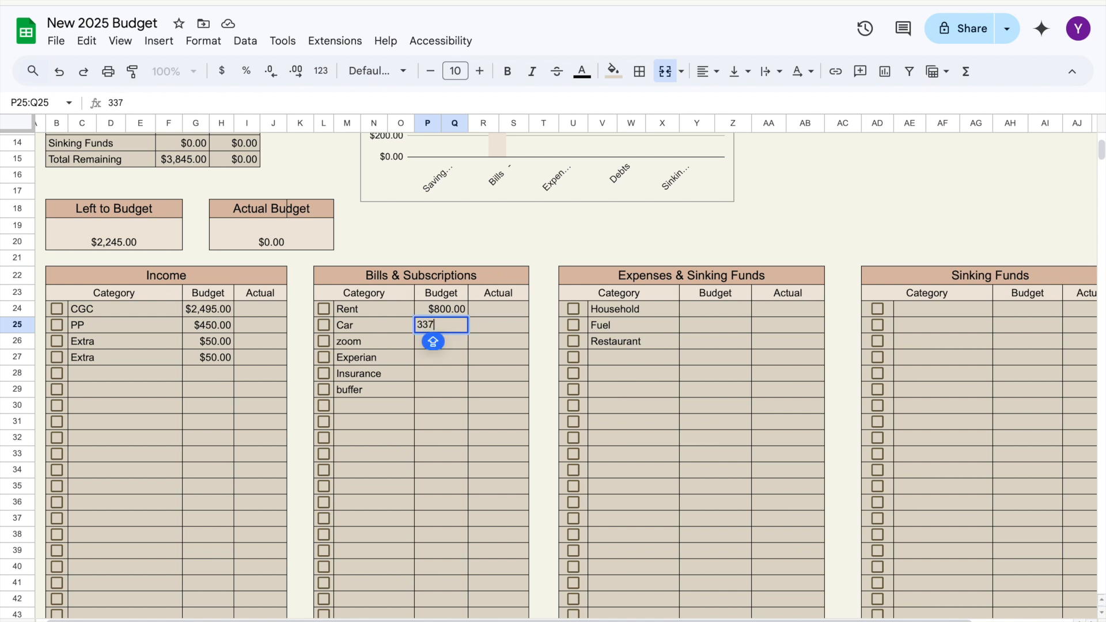
pyautogui.press('Return')
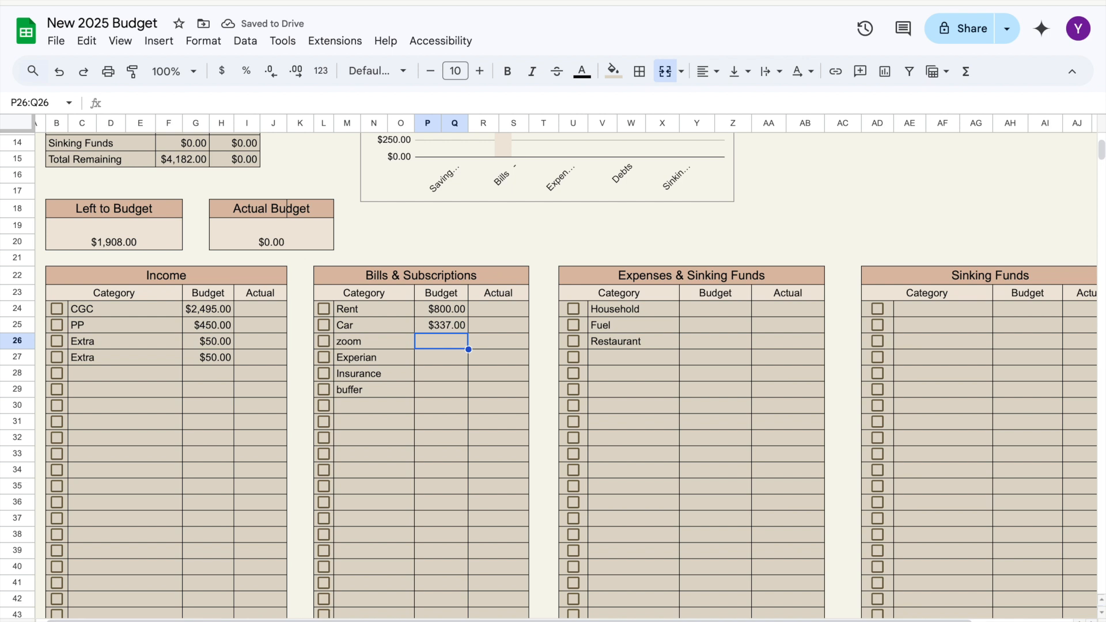
pyautogui.write('16')
pyautogui.press('Return')
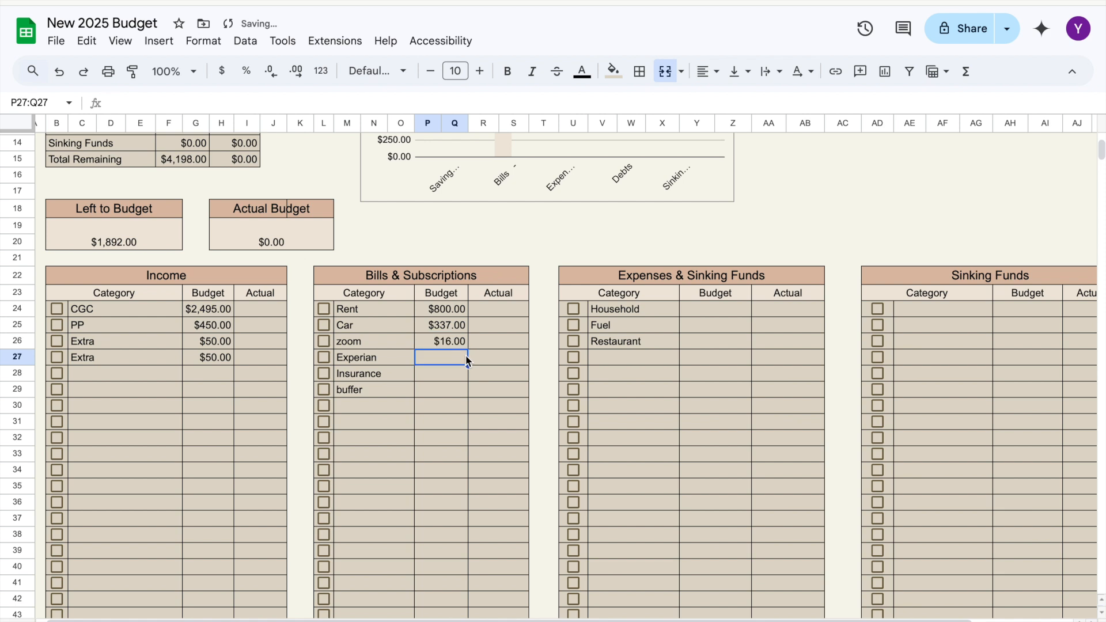
# Enter the Bills & Subscriptions budget amounts of 5 for Experian, 146 for Insurance and 25 for buffer
pyautogui.write('5')
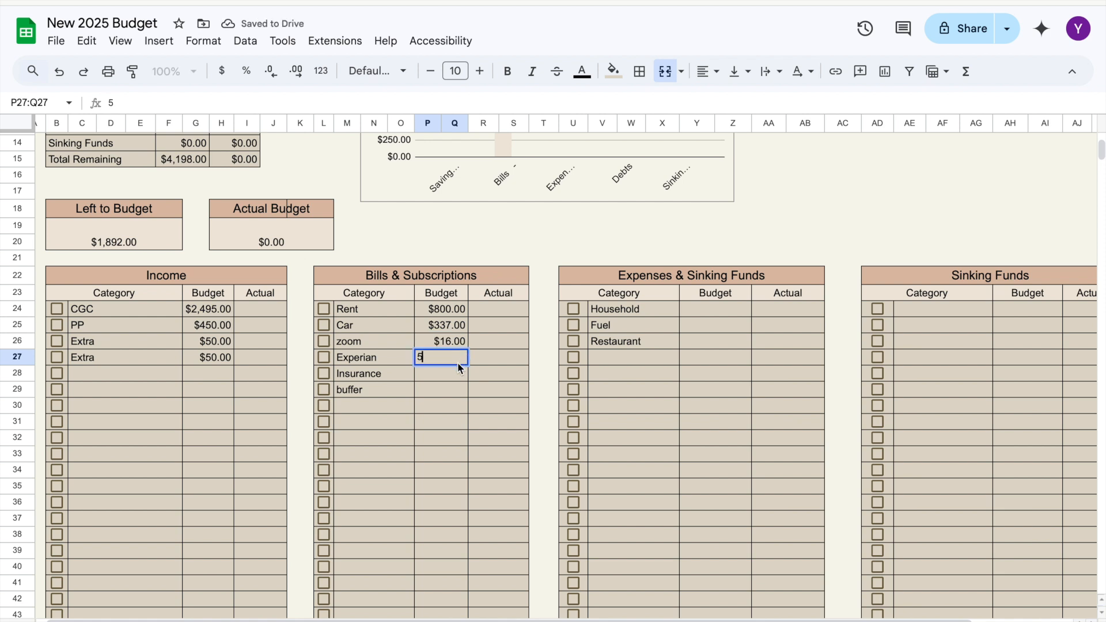
pyautogui.press('Return')
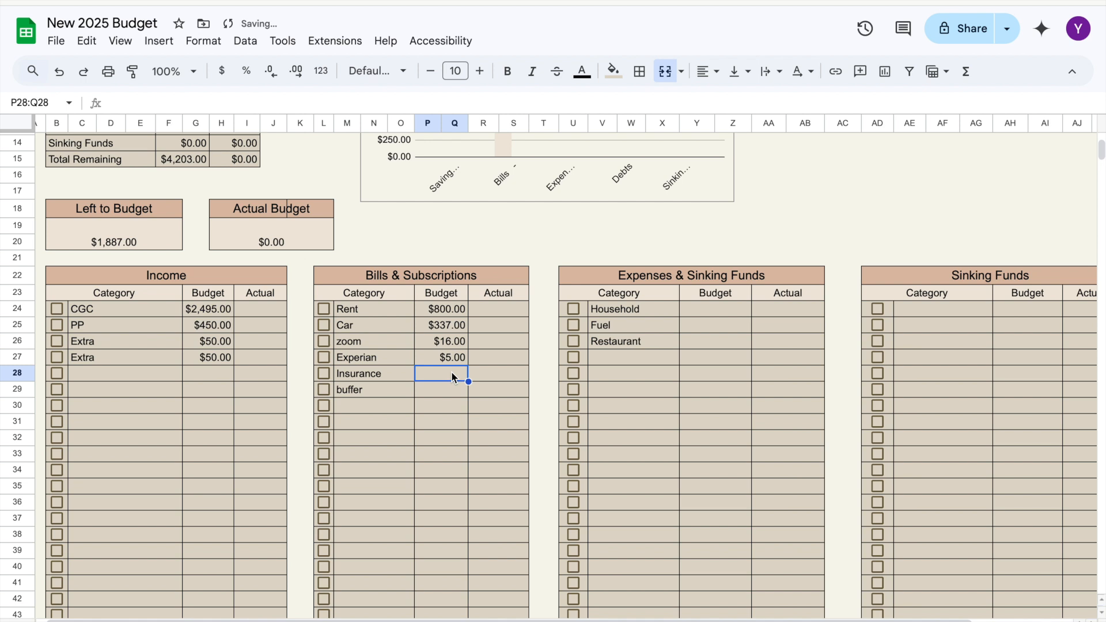
pyautogui.write('146')
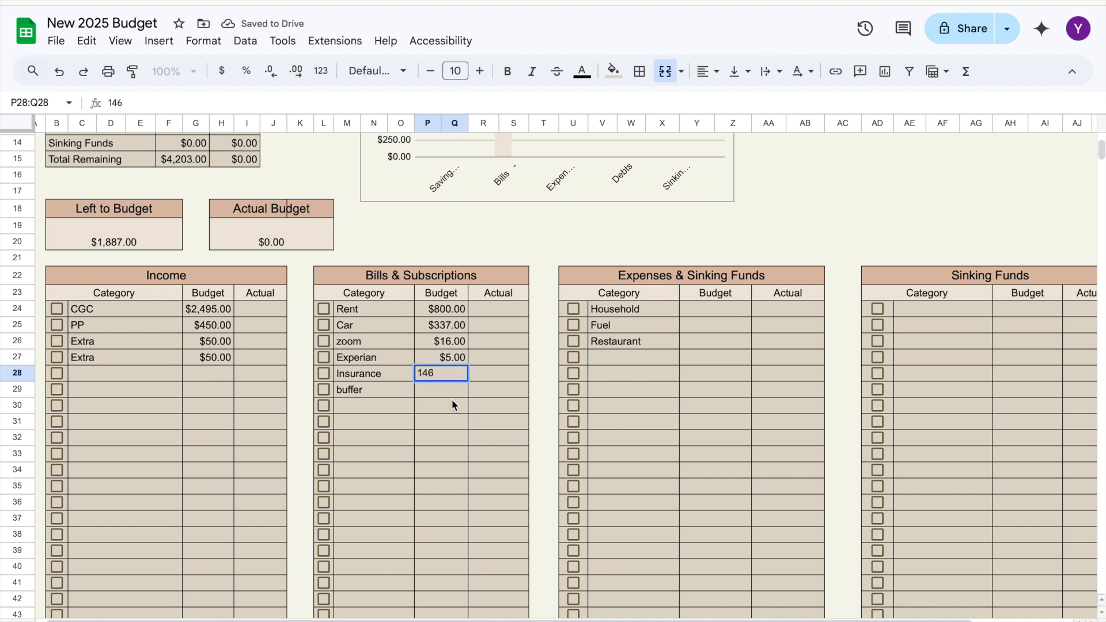
pyautogui.press('Return')
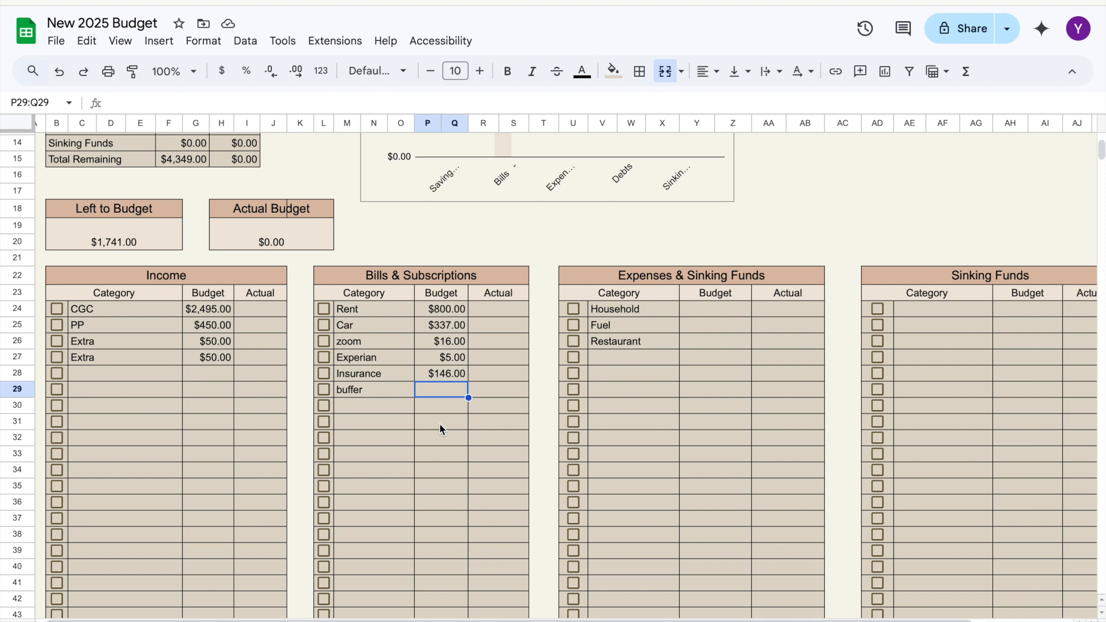
pyautogui.write('25')
pyautogui.click(436, 488)
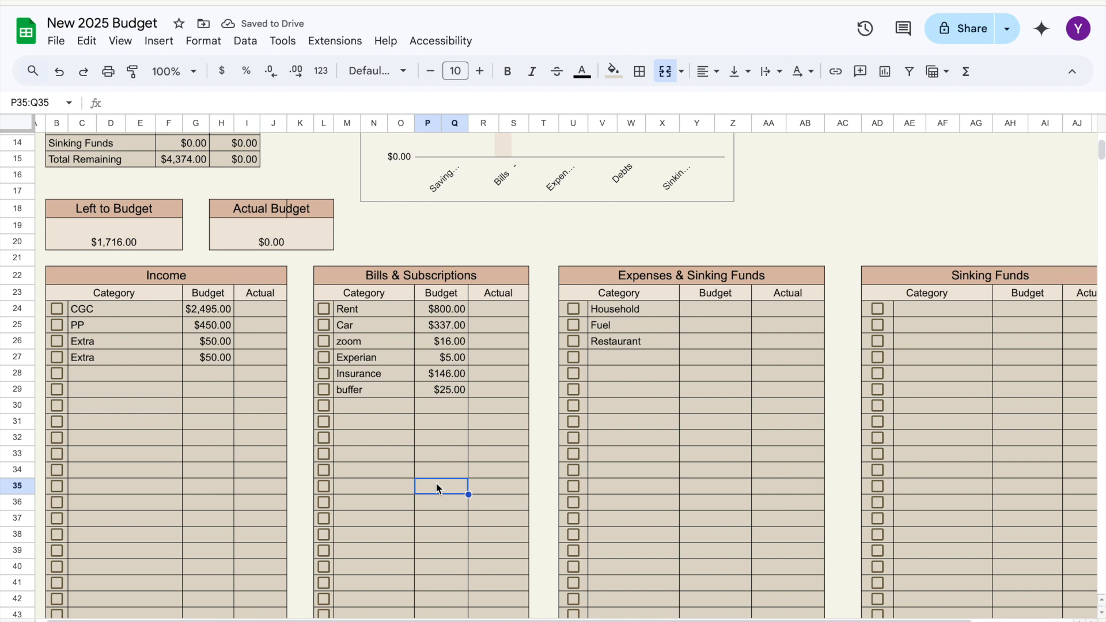
# Enter the Expenses & Sinking Funds budget amounts of 70 for Household, 60 for Fuel and 25 for Restaurant
pyautogui.hscroll(3, 437, 487)
pyautogui.scroll(2, 437, 488)
pyautogui.click(585, 389)
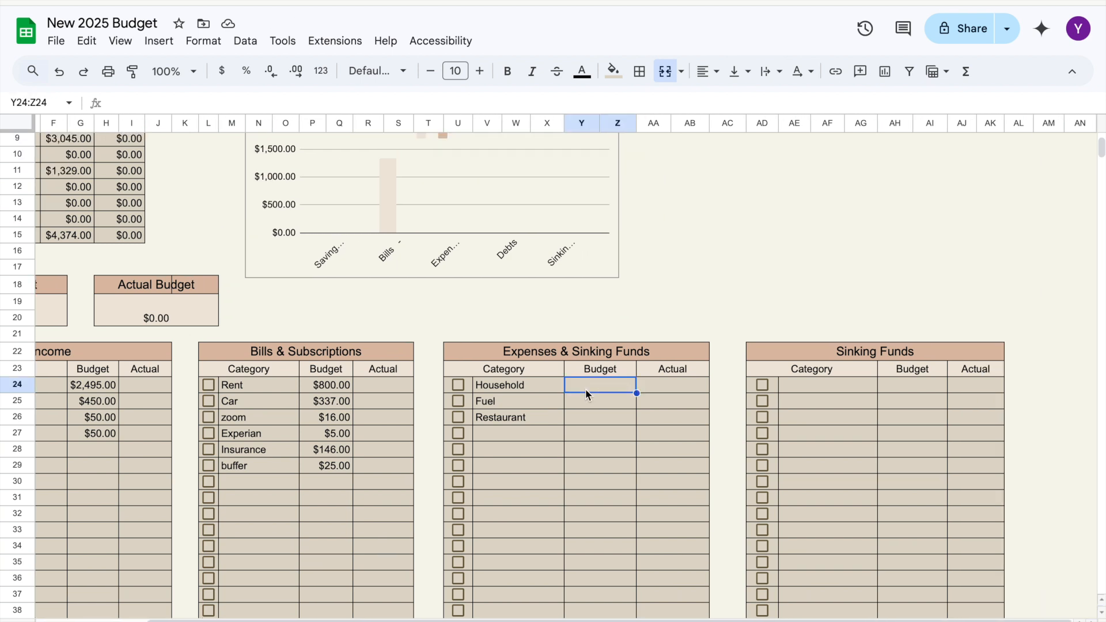
pyautogui.scroll(-2, 586, 389)
pyautogui.scroll(-1, 586, 389)
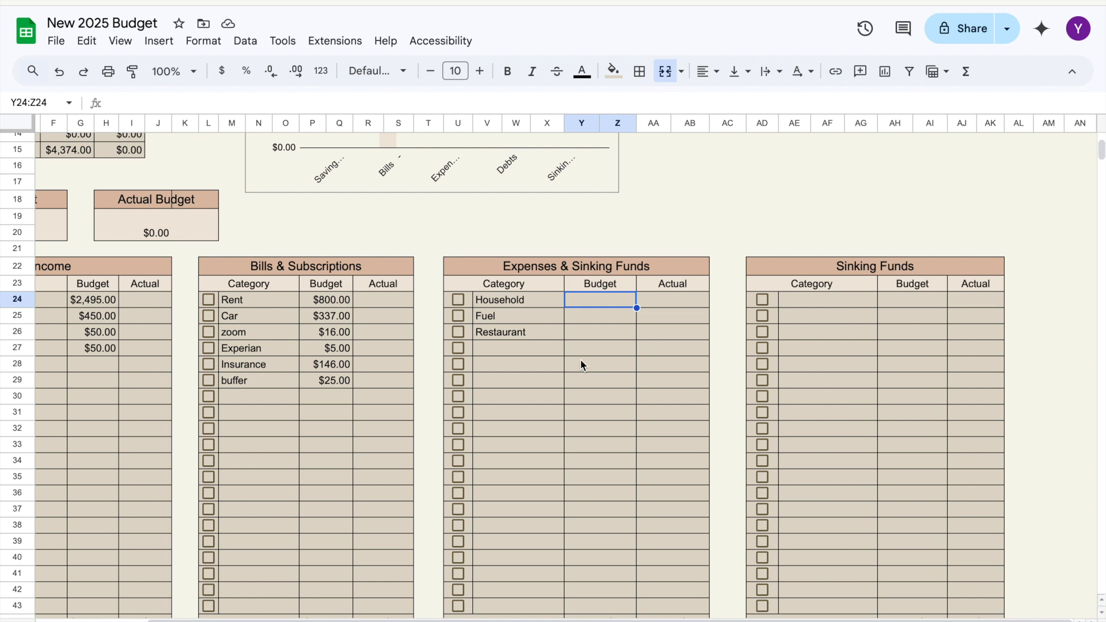
pyautogui.write('70')
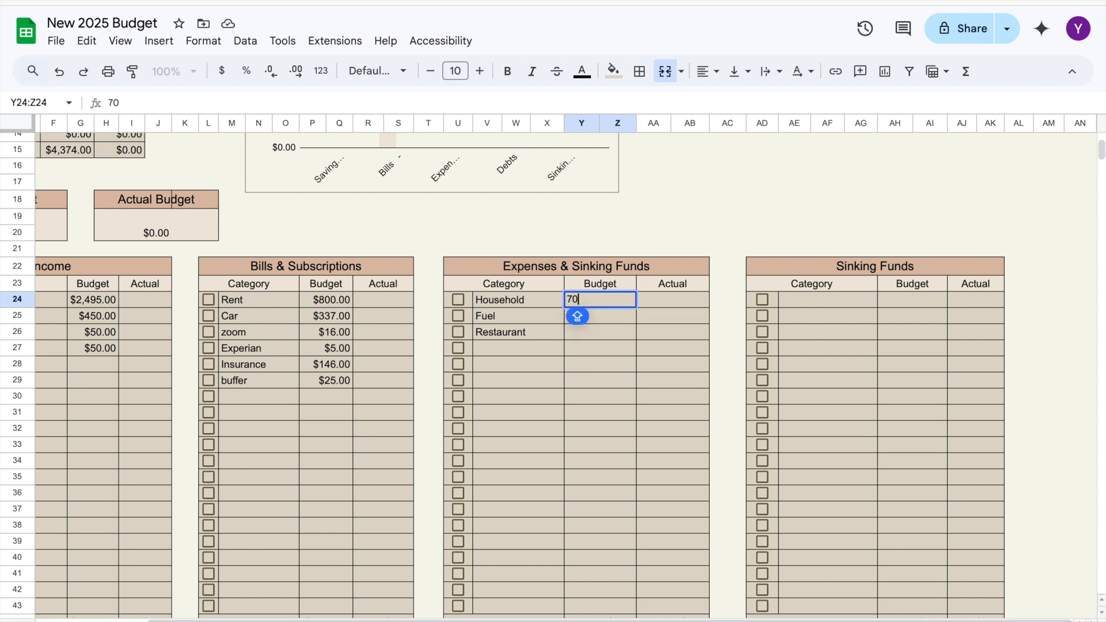
pyautogui.press('Return')
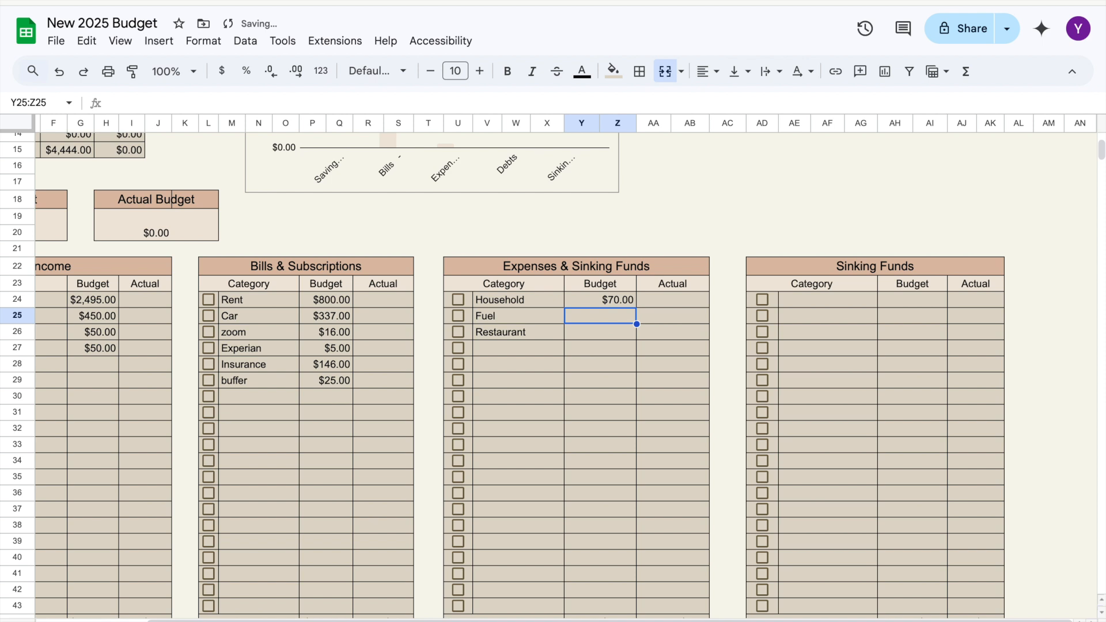
pyautogui.write('60')
pyautogui.press('Return')
pyautogui.write('25')
pyautogui.press('Return')
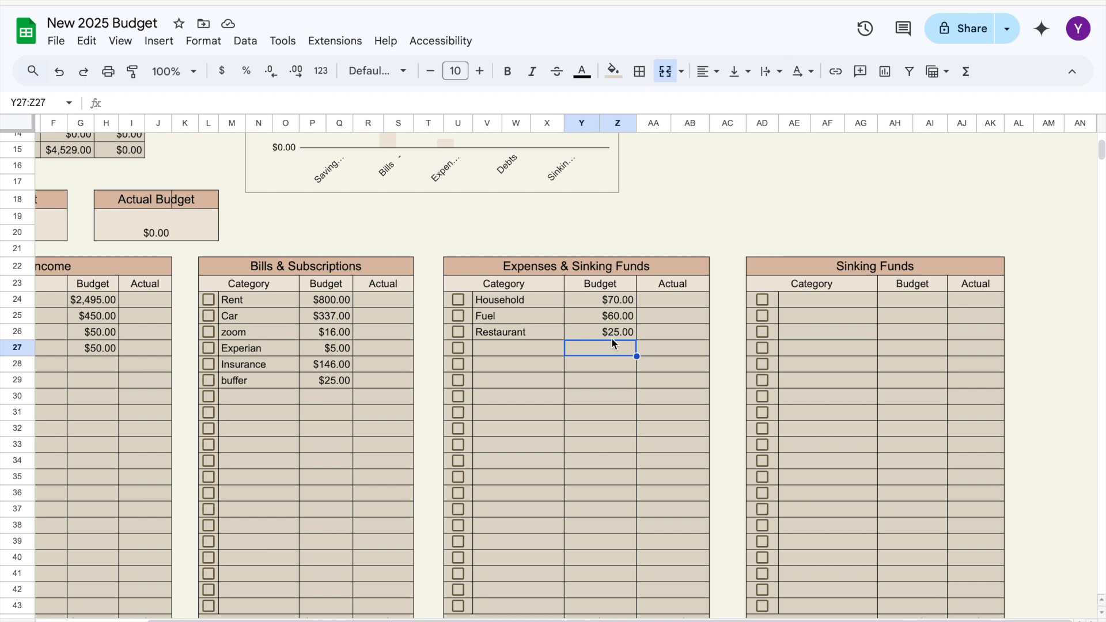
pyautogui.click(611, 337)
pyautogui.click(610, 350)
# Enter the Savings & Investments budget amounts of 250 for Emergency Fund and 150 for Fidelity
pyautogui.scroll(-2, 610, 350)
pyautogui.hscroll(-2, 610, 350)
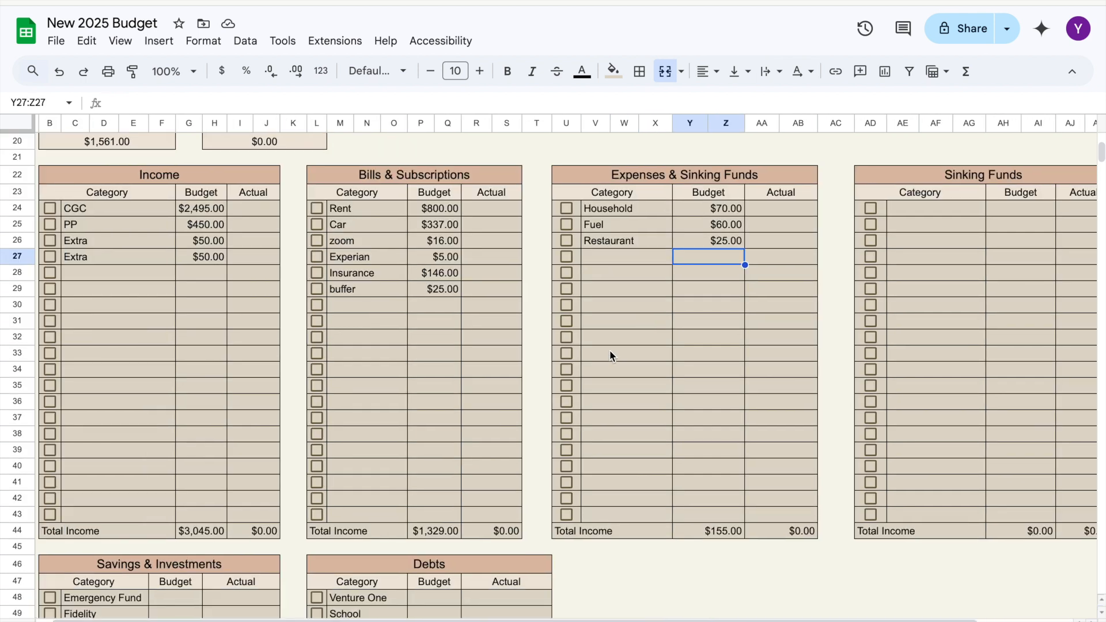
pyautogui.scroll(-3, 611, 356)
pyautogui.hscroll(-1, 611, 355)
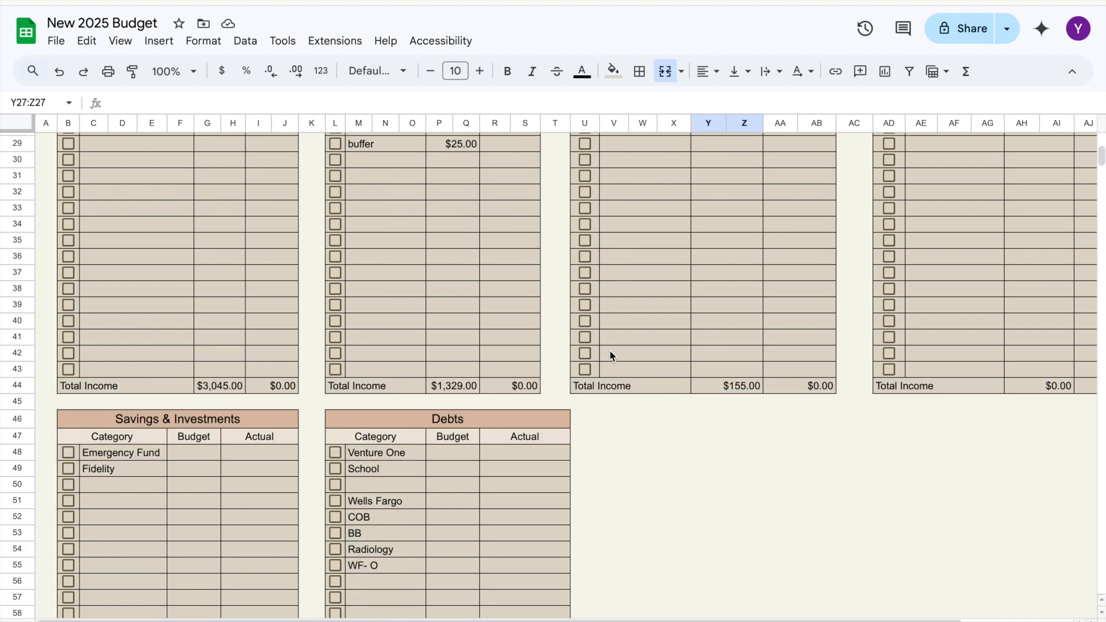
pyautogui.scroll(-1, 612, 356)
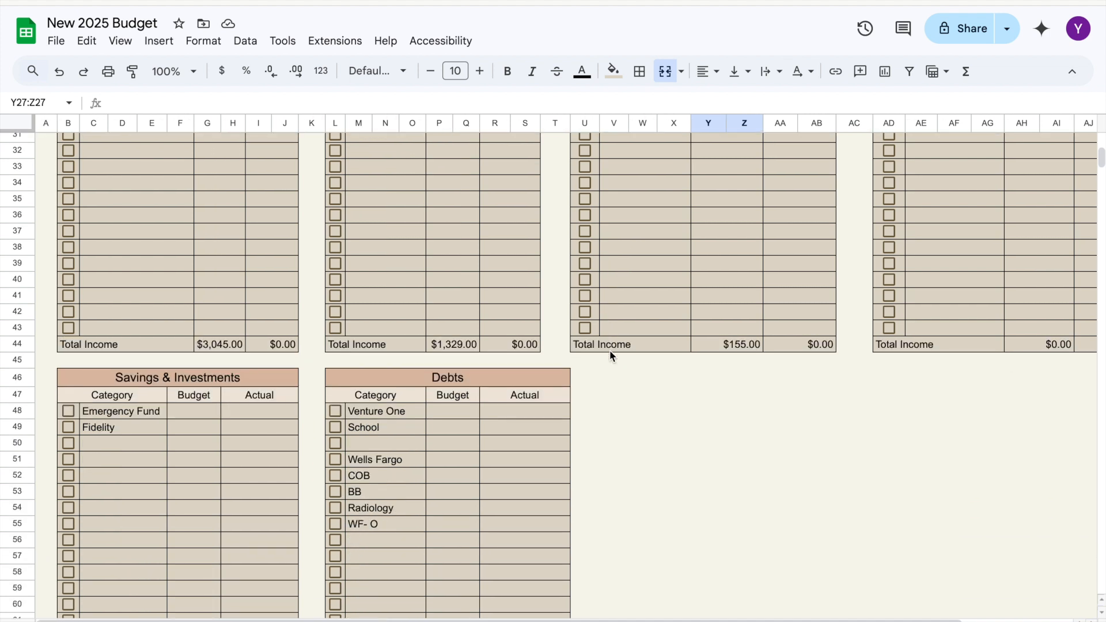
pyautogui.click(192, 412)
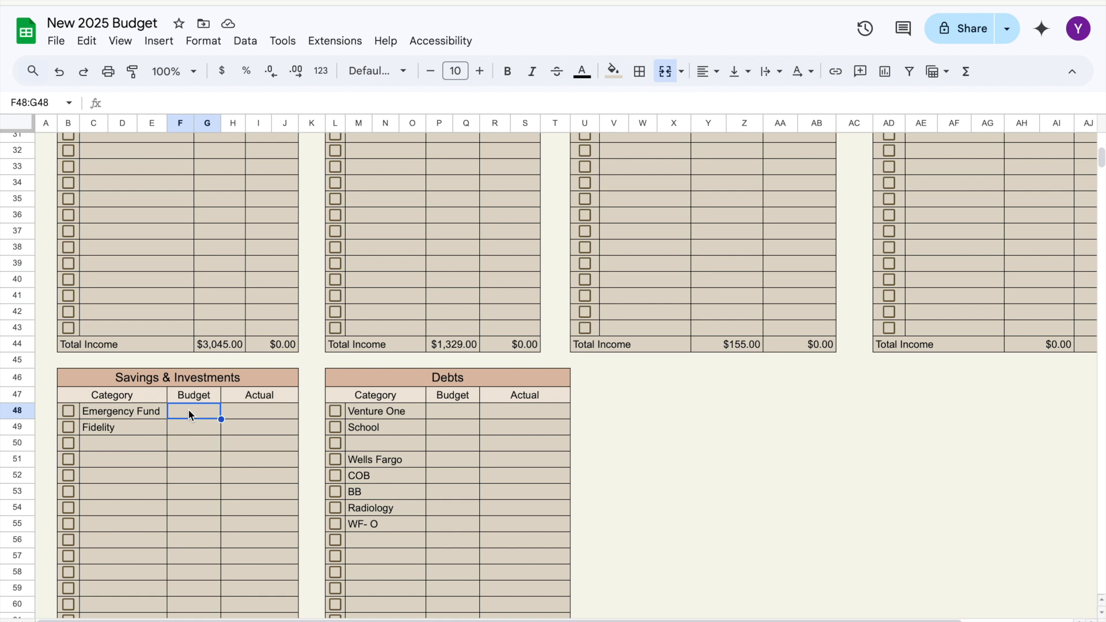
pyautogui.write('250')
pyautogui.press('Return')
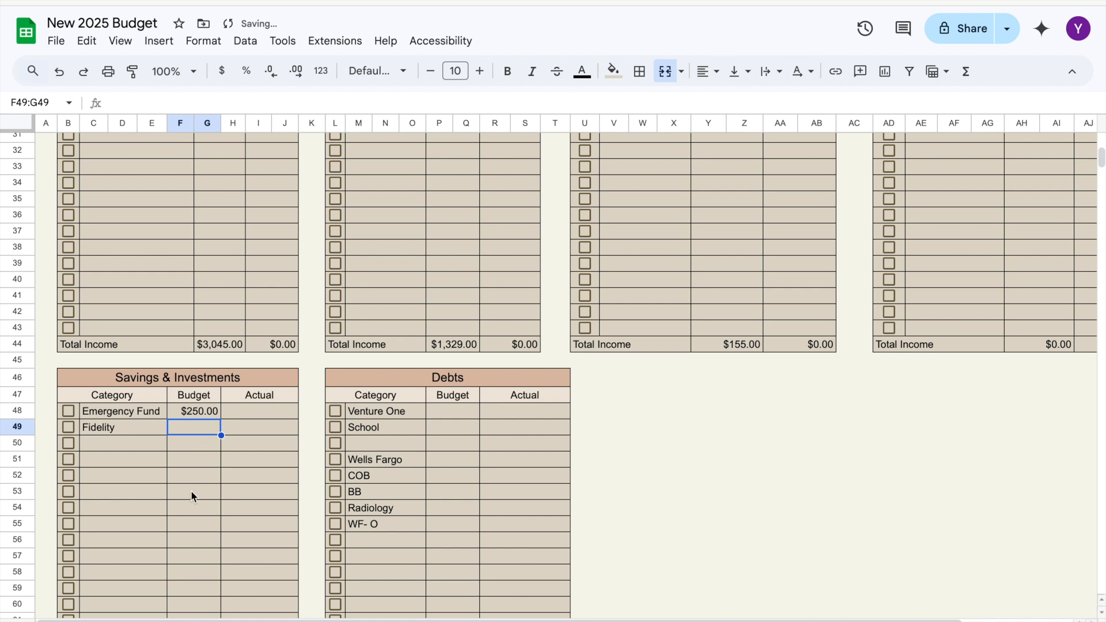
pyautogui.write('150')
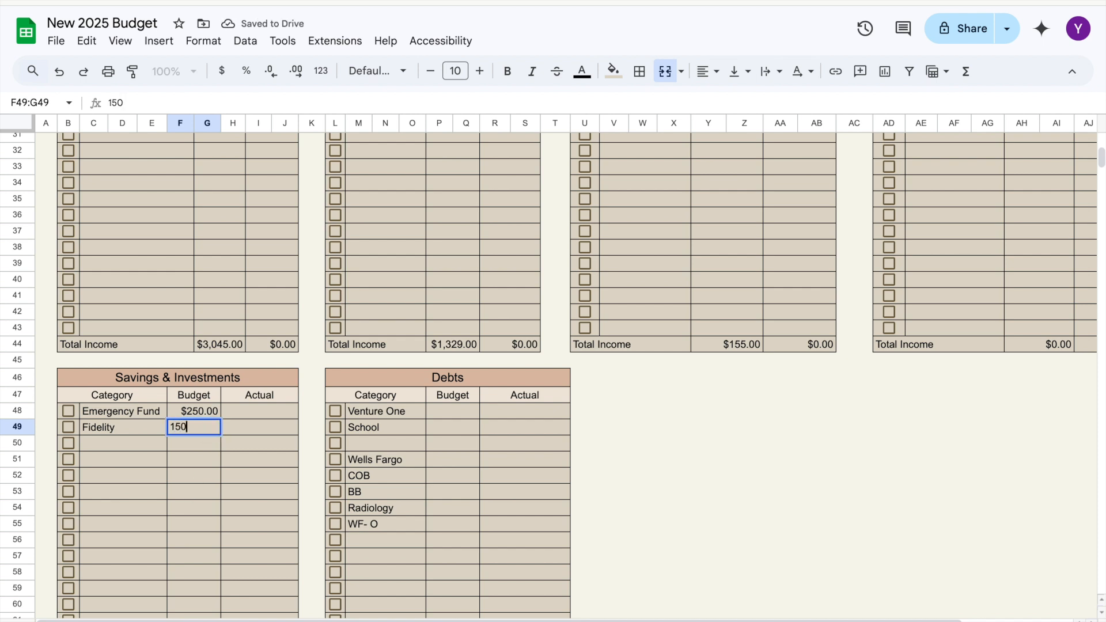
pyautogui.click(201, 507)
# Enter a budget of 200 each for Venture One and School in the Debts table
pyautogui.scroll(5, 202, 507)
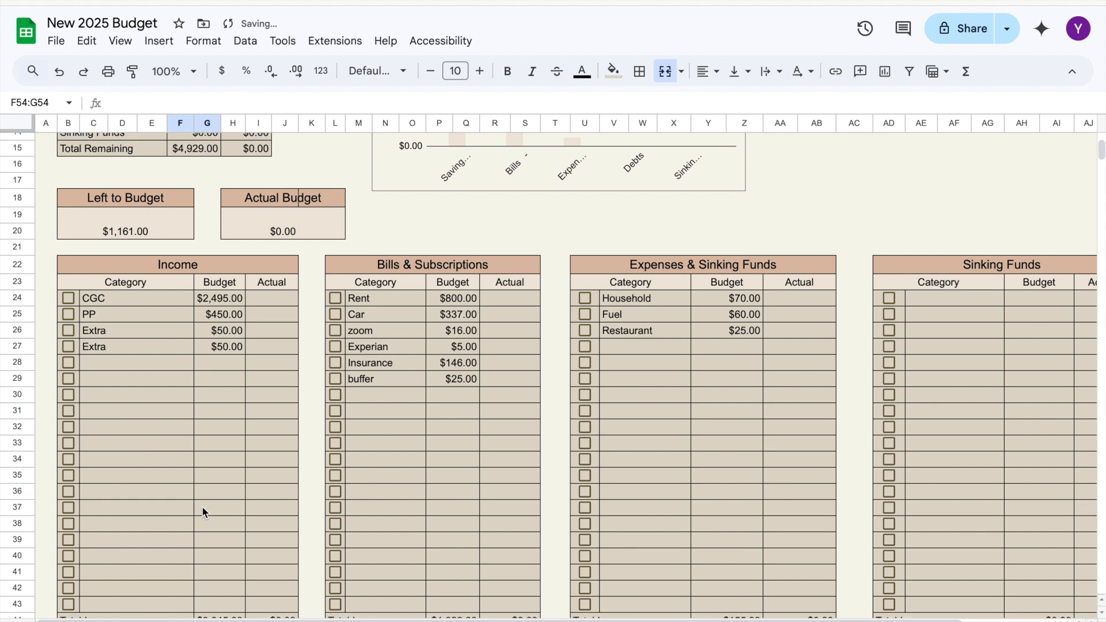
pyautogui.scroll(-6, 201, 506)
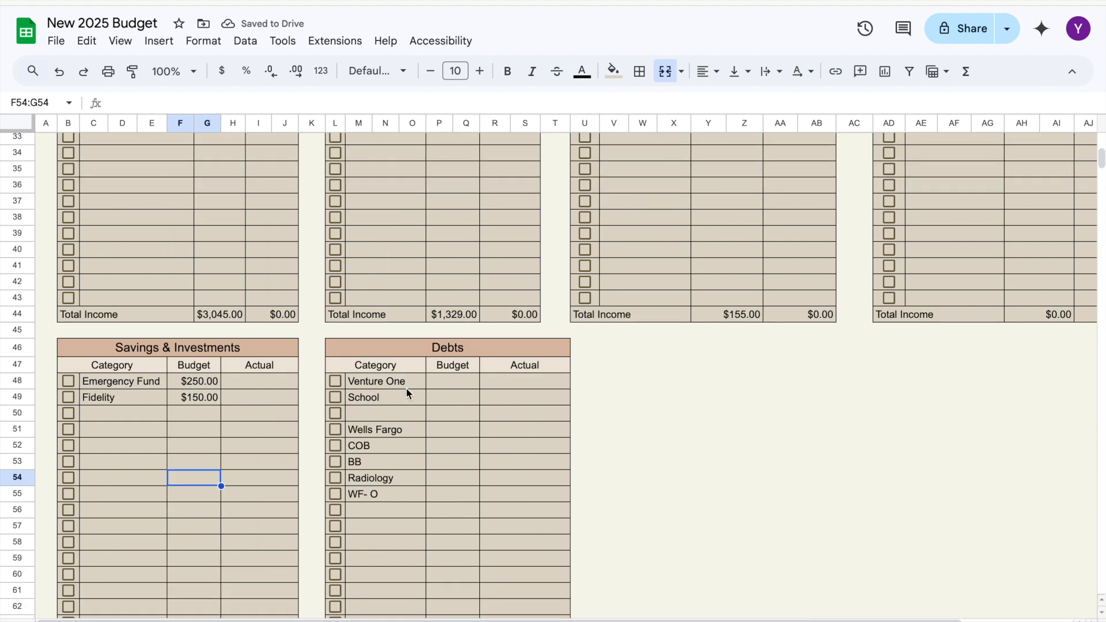
pyautogui.click(402, 386)
pyautogui.click(434, 386)
pyautogui.write('200')
pyautogui.click(444, 401)
pyautogui.write('200')
# Enter the Debts budget amounts of 100 for Wells Fargo, 36 for COB and 32 for BB
pyautogui.click(447, 437)
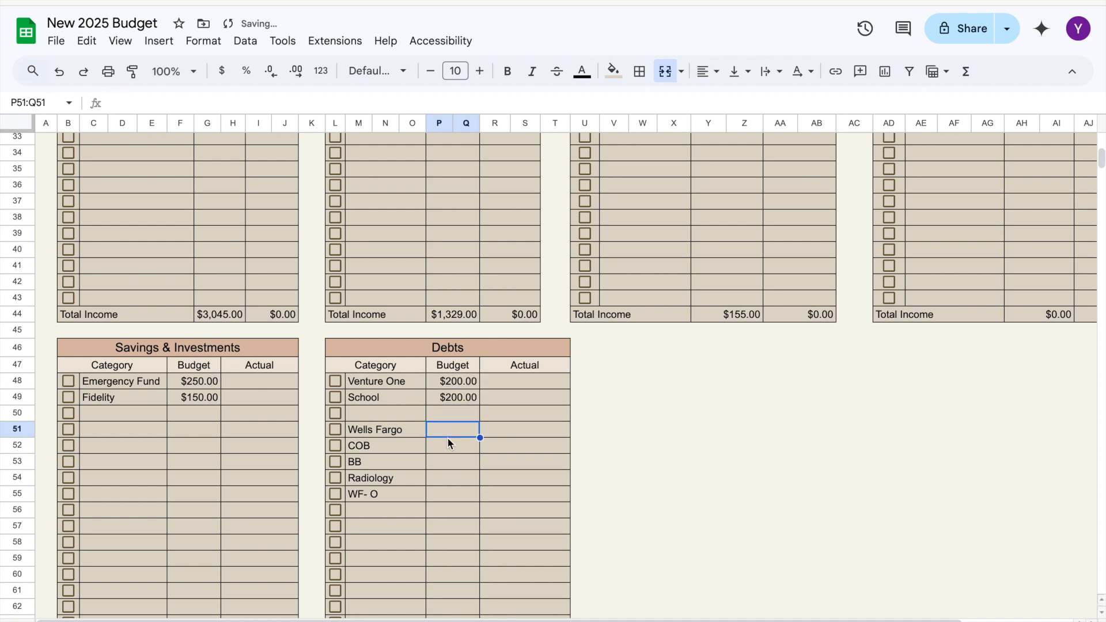
pyautogui.write('100')
pyautogui.click(468, 453)
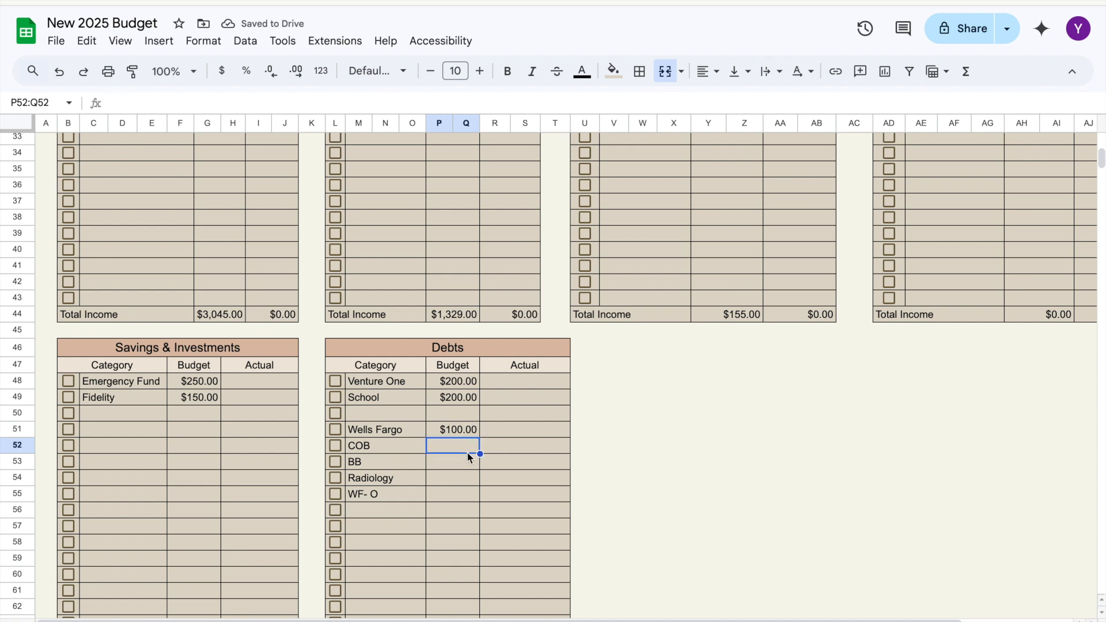
pyautogui.write('36')
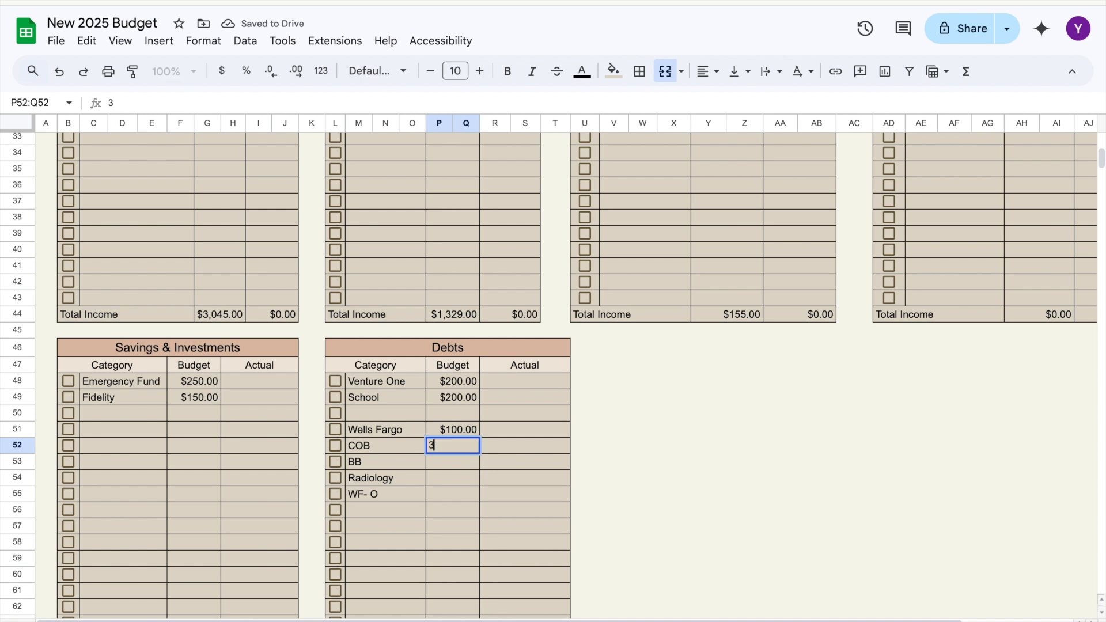
pyautogui.click(467, 461)
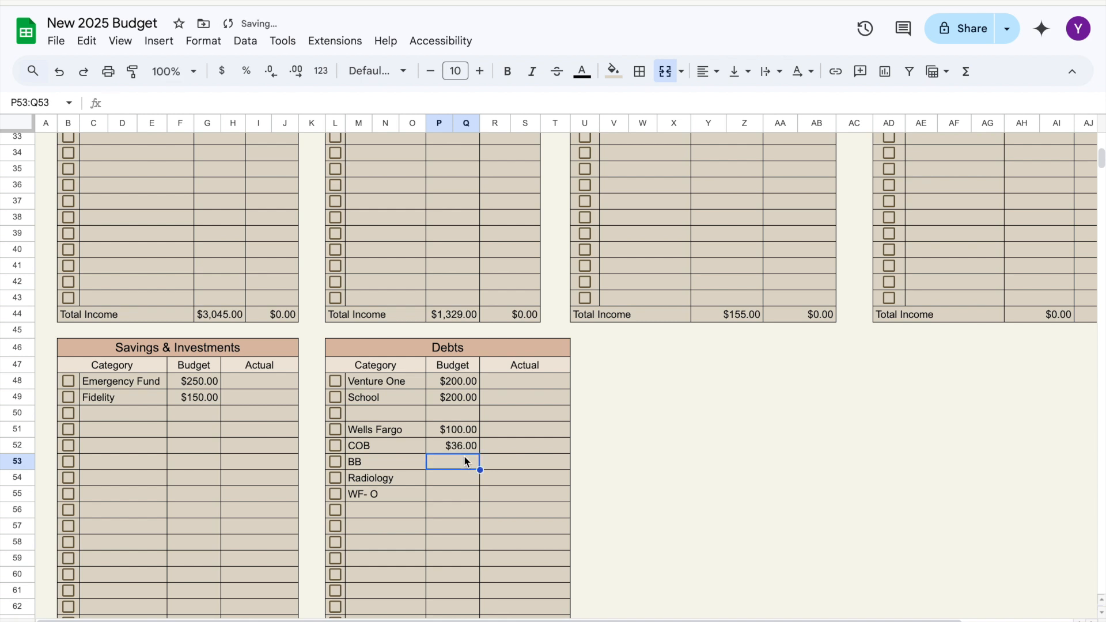
pyautogui.write('32')
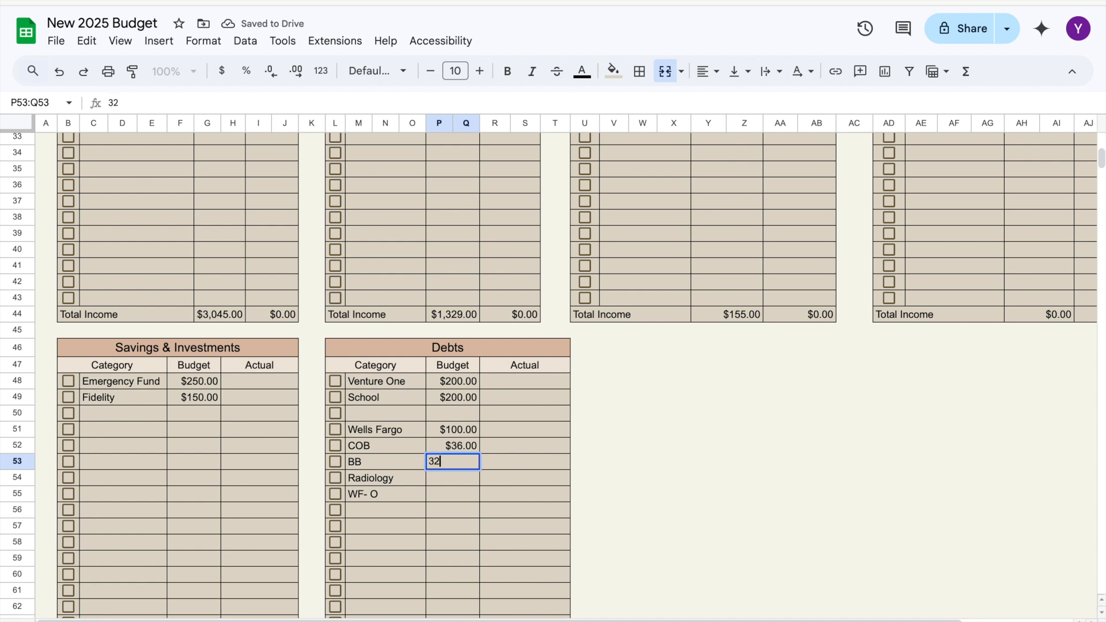
# Enter the Debts budget amounts of 28 for Radiology and 200 for WF- O
pyautogui.click(453, 483)
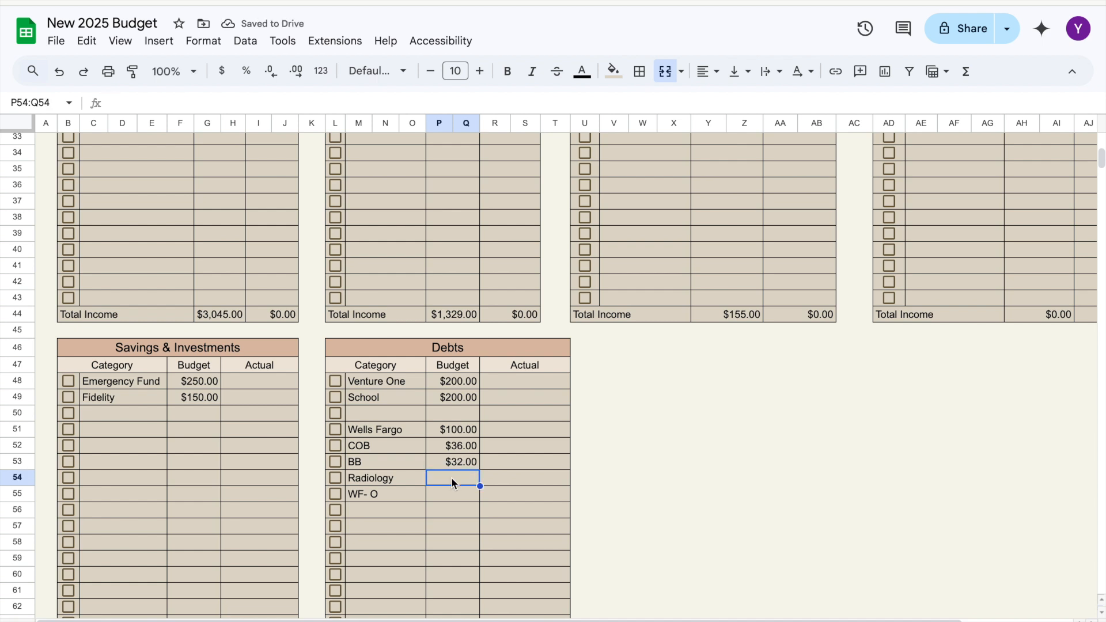
pyautogui.write('28')
pyautogui.click(455, 498)
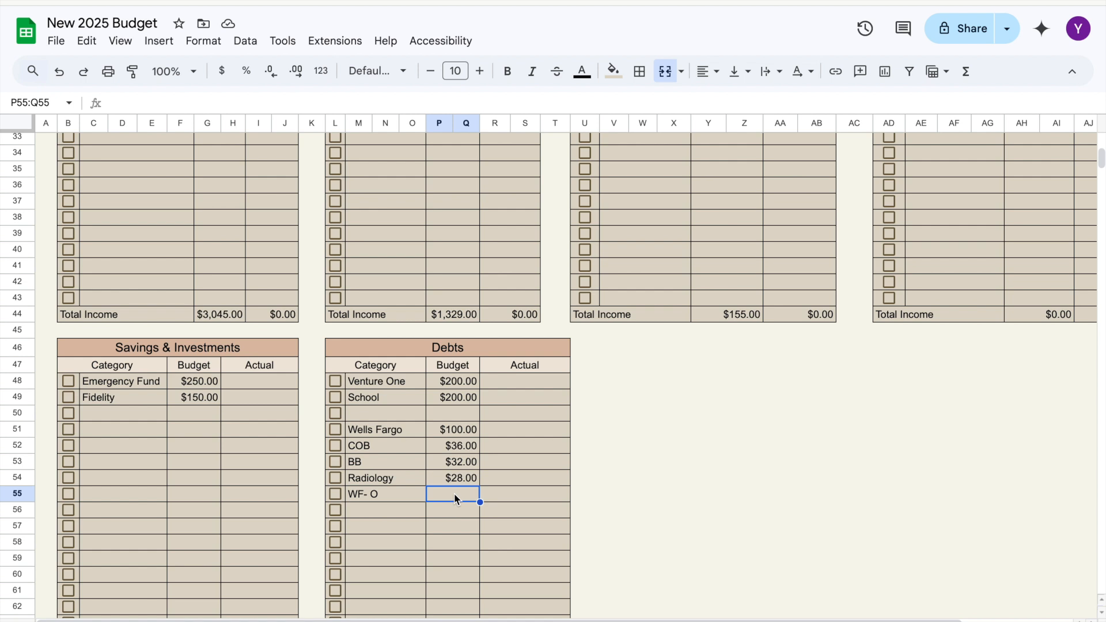
pyautogui.write('200')
pyautogui.click(457, 533)
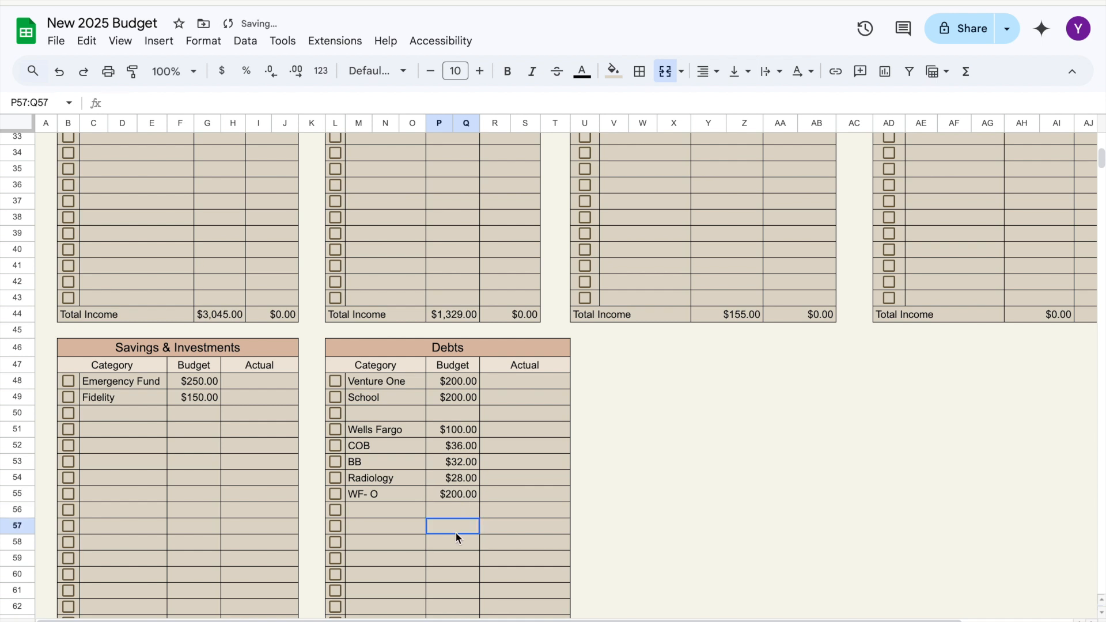
# Check the Budget Overview and Left to Budget amounts, and change the WF- O debt budget to 100
pyautogui.scroll(10, 456, 534)
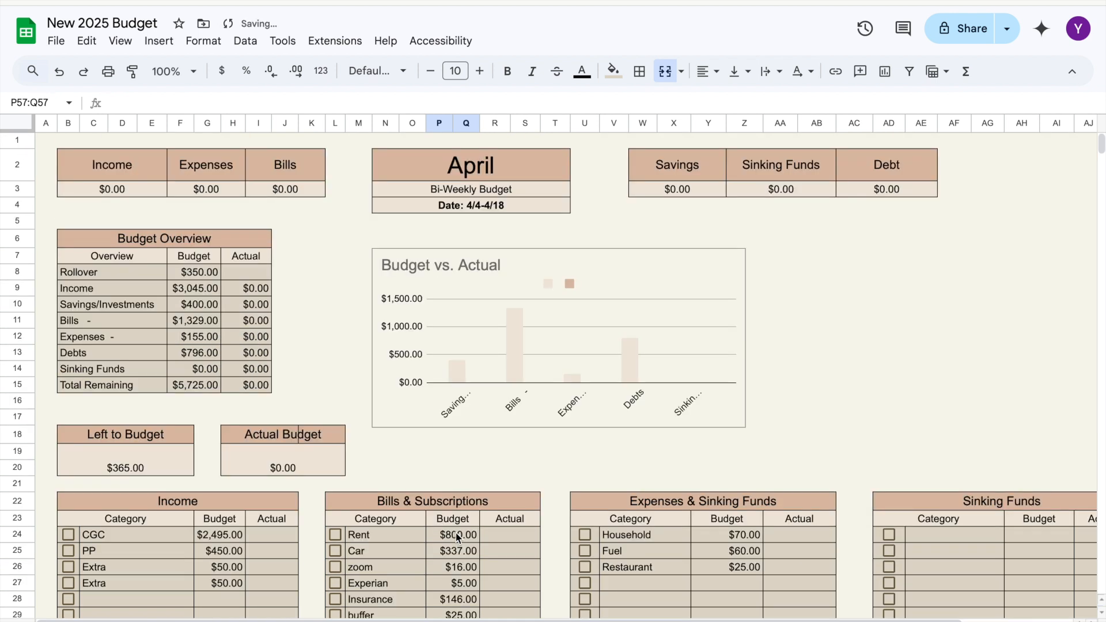
pyautogui.scroll(-4, 456, 533)
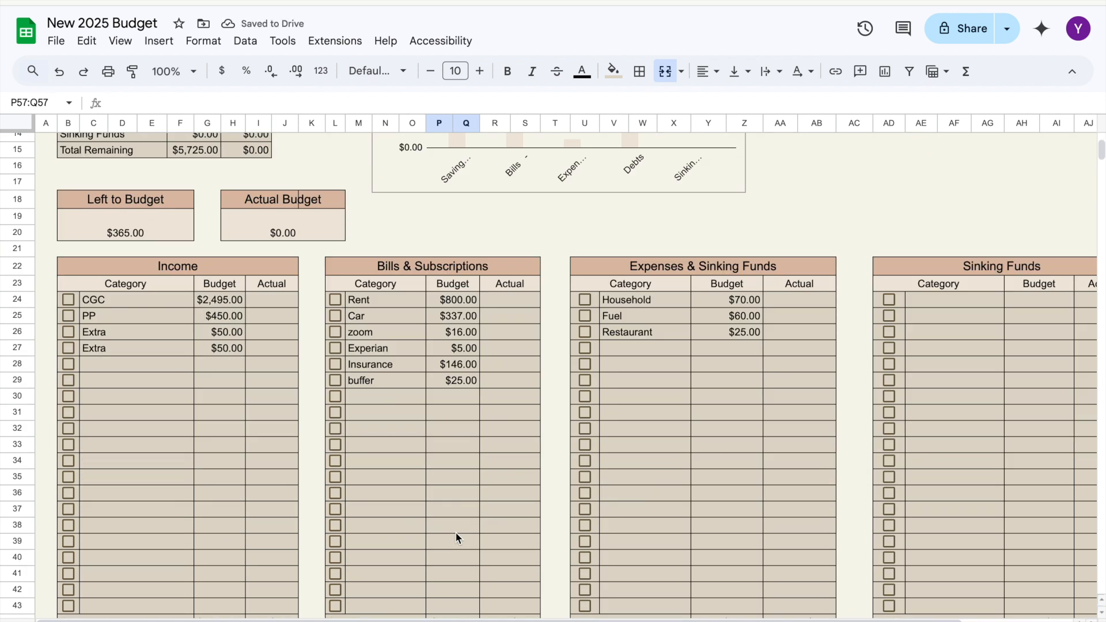
pyautogui.scroll(-2, 456, 538)
pyautogui.scroll(-4, 457, 538)
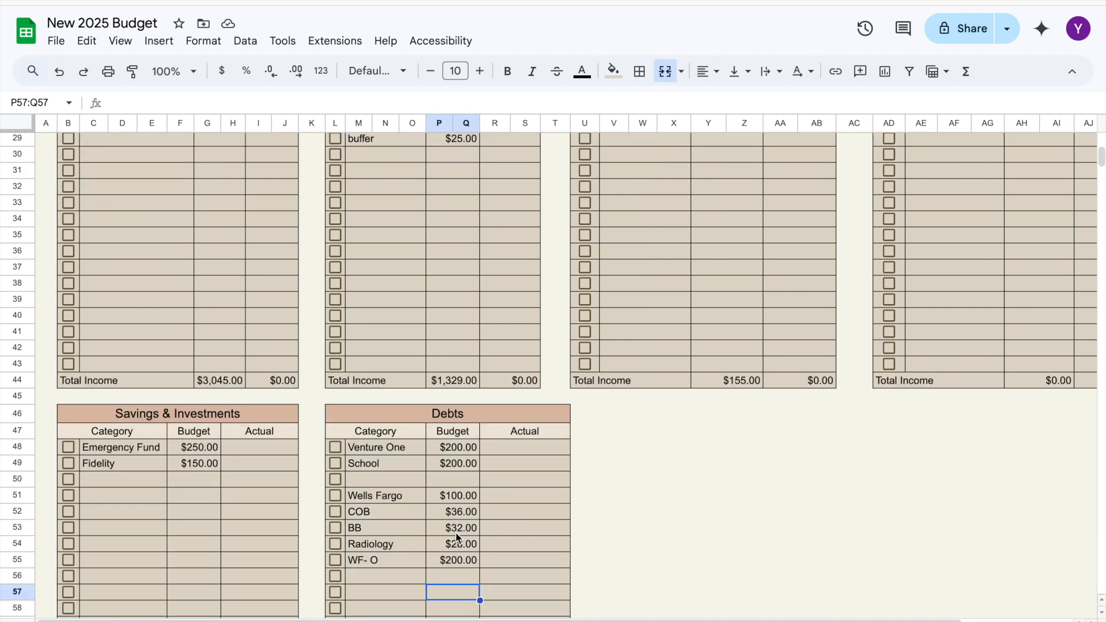
pyautogui.scroll(-2, 455, 534)
pyautogui.click(462, 489)
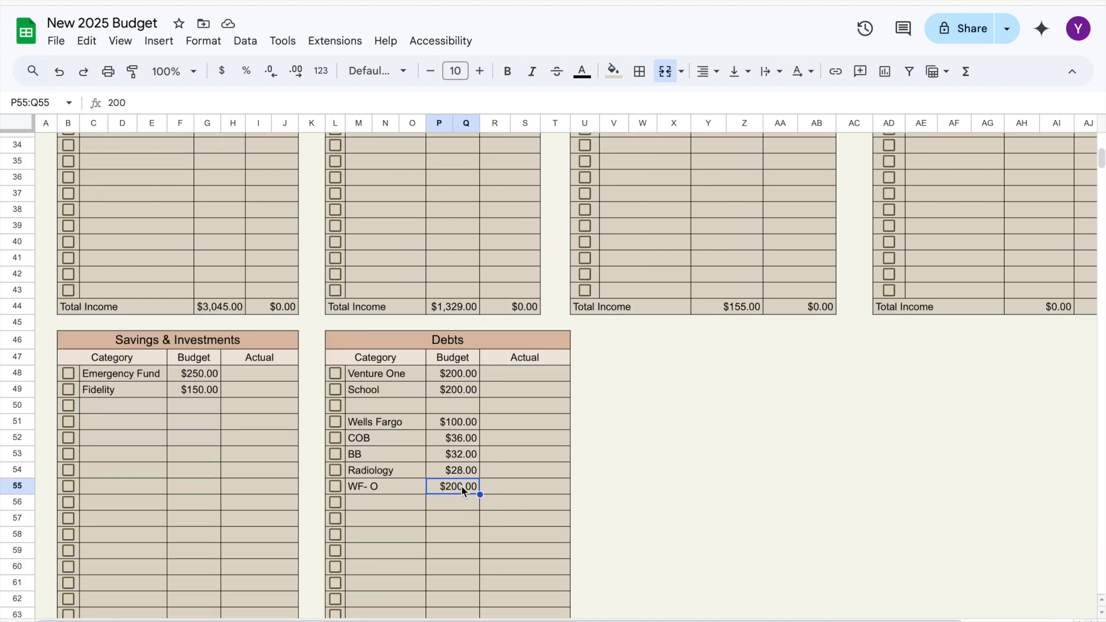
pyautogui.write('150')
pyautogui.click(471, 533)
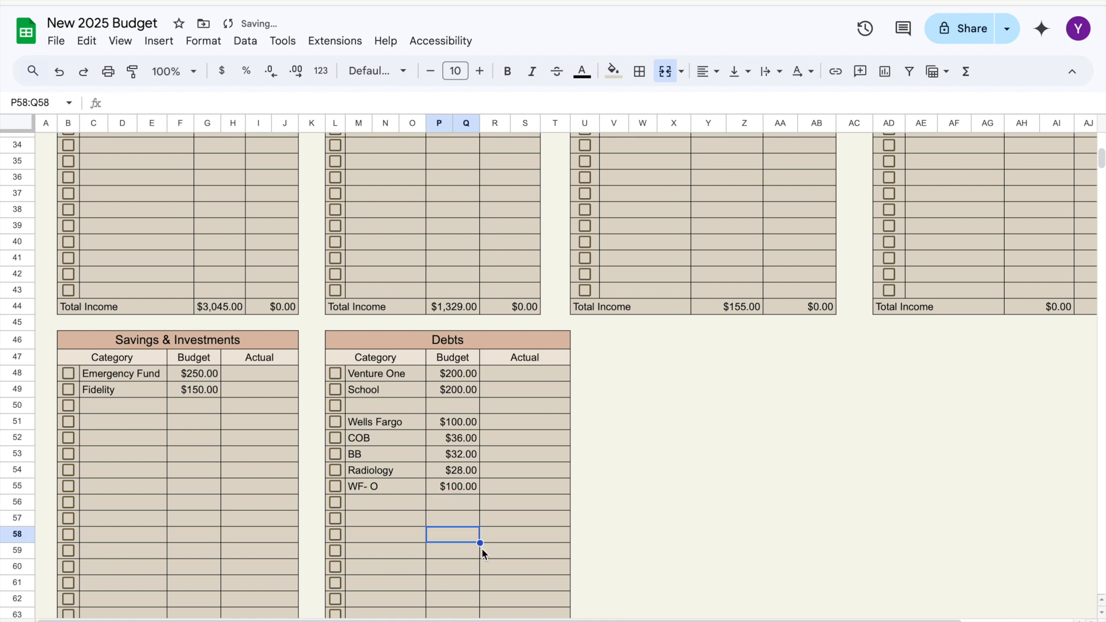
# Examine the Left to Budget amount and its formula together with the Sinking Funds table
pyautogui.scroll(6, 483, 553)
pyautogui.click(121, 204)
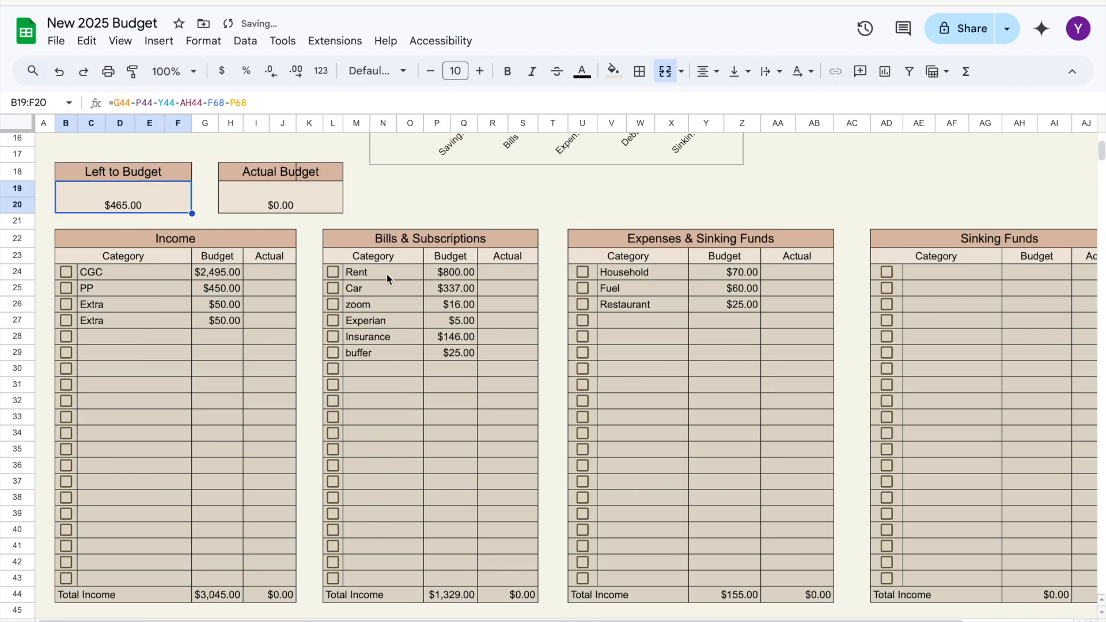
pyautogui.hscroll(3, 478, 265)
pyautogui.scroll(1, 478, 265)
pyautogui.click(905, 263)
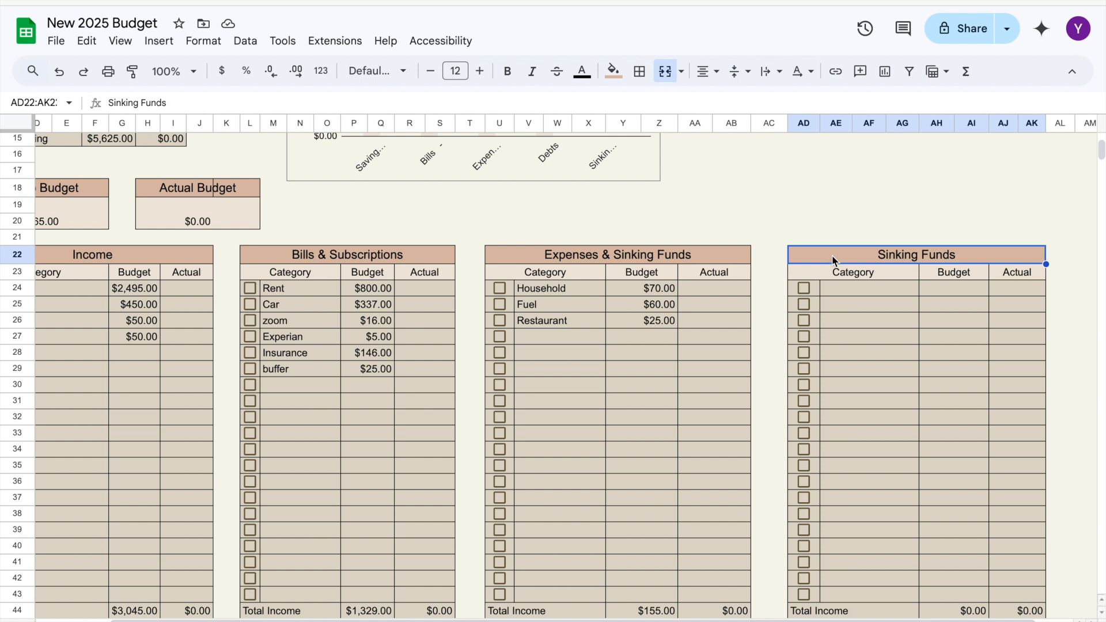
pyautogui.scroll(-1, 612, 291)
pyautogui.hscroll(-1, 612, 292)
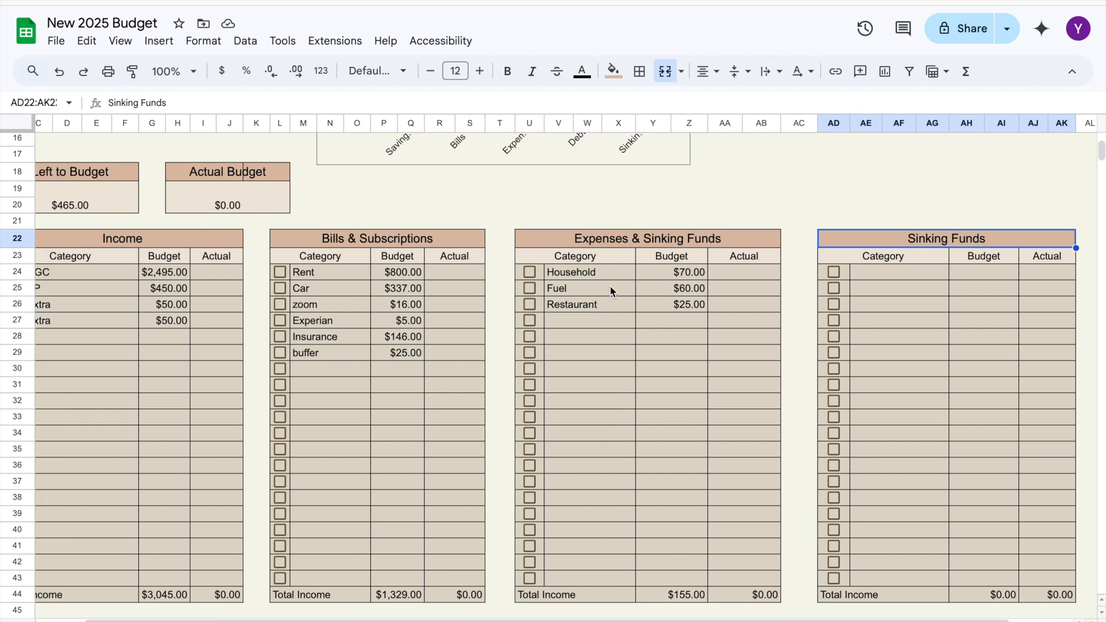
pyautogui.scroll(-3, 612, 291)
pyautogui.hscroll(-1, 612, 291)
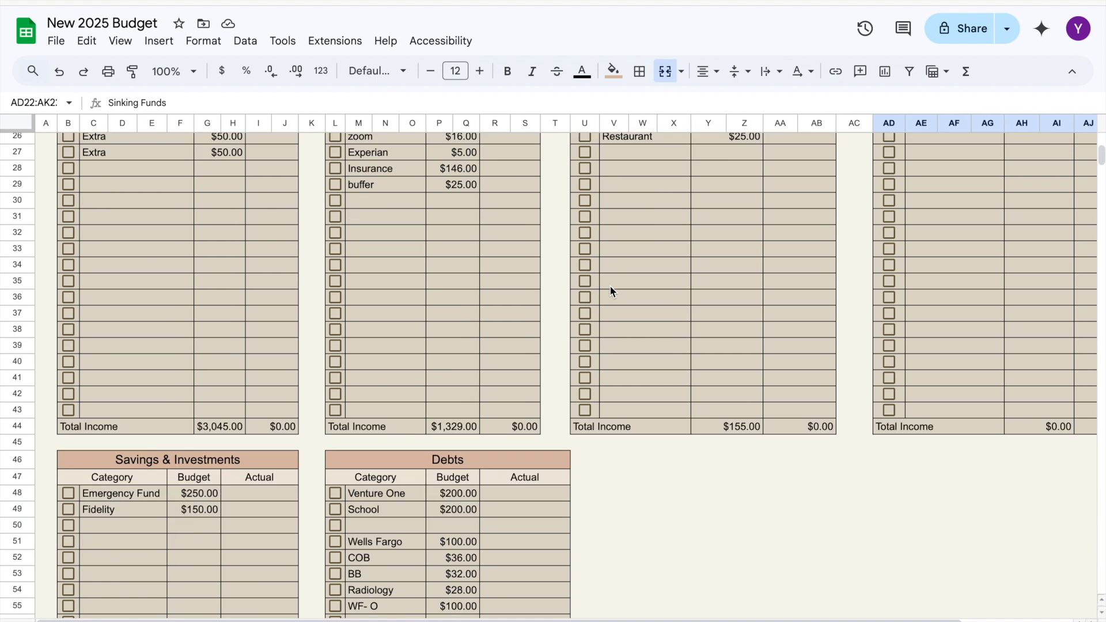
pyautogui.scroll(2, 612, 291)
pyautogui.hscroll(2, 612, 291)
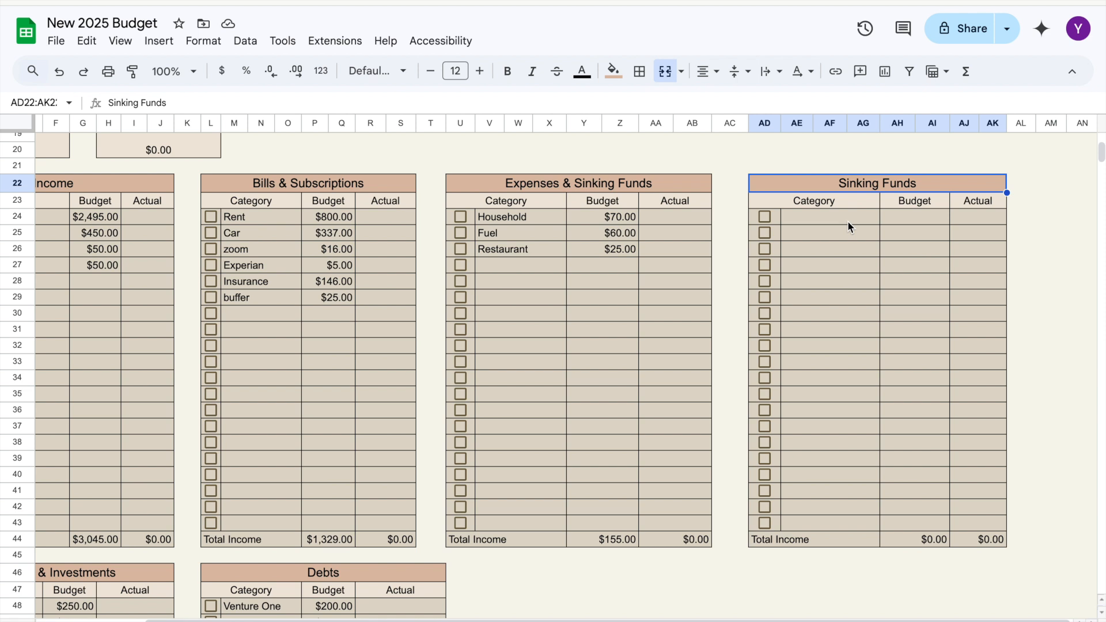
# Review the Left to Budget amount against the bills, expenses, savings and debts tables
pyautogui.hscroll(-3, 849, 221)
pyautogui.scroll(2, 849, 220)
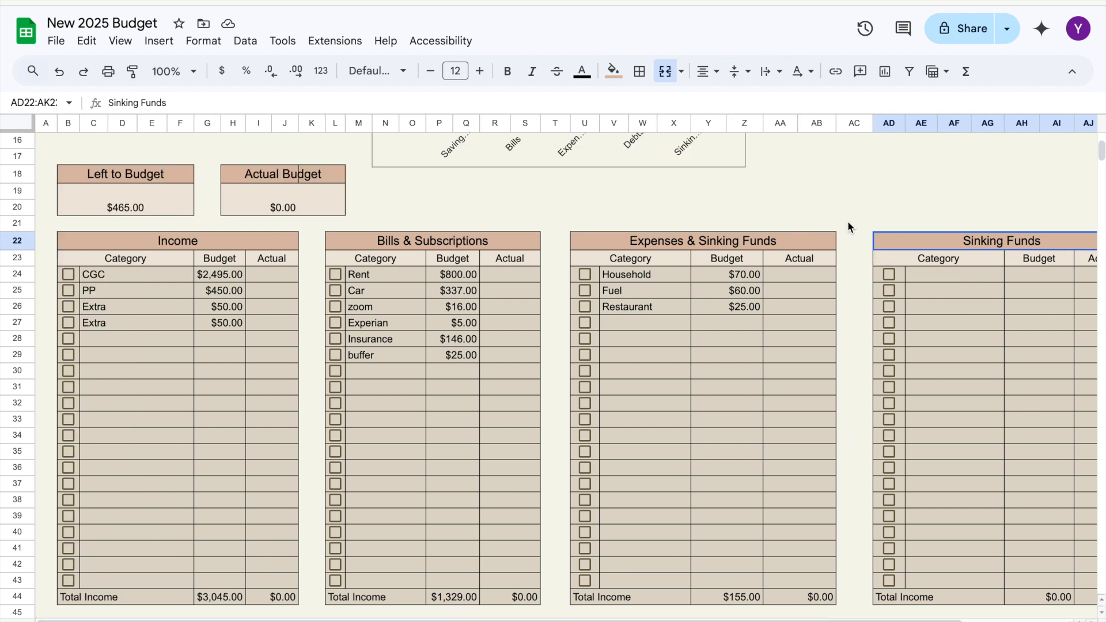
pyautogui.click(101, 203)
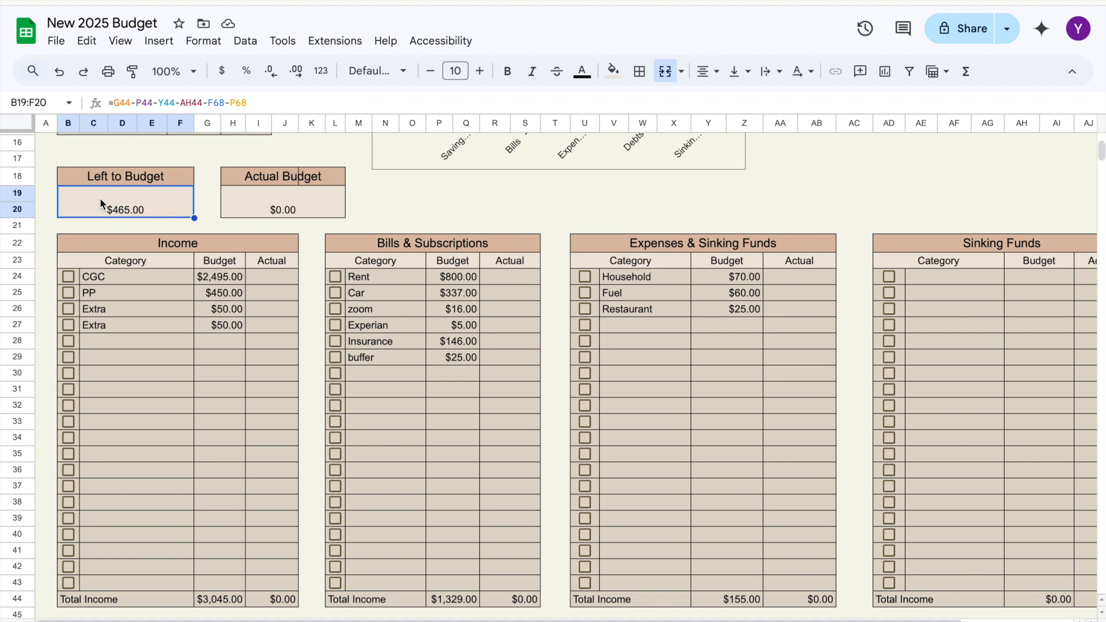
pyautogui.click(402, 241)
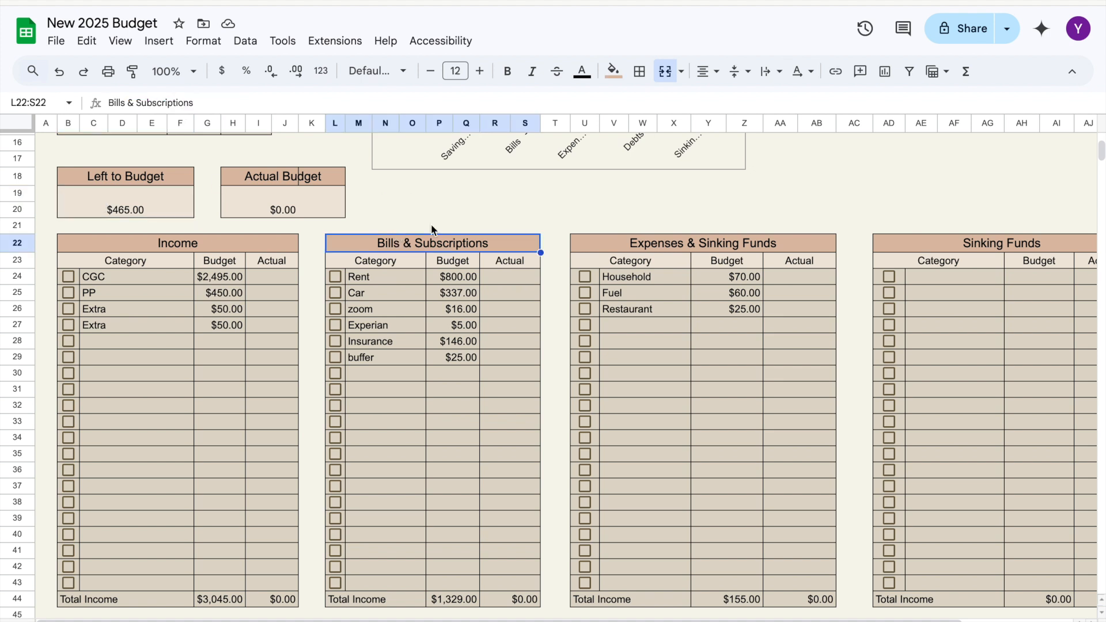
pyautogui.click(699, 243)
pyautogui.scroll(-5, 476, 444)
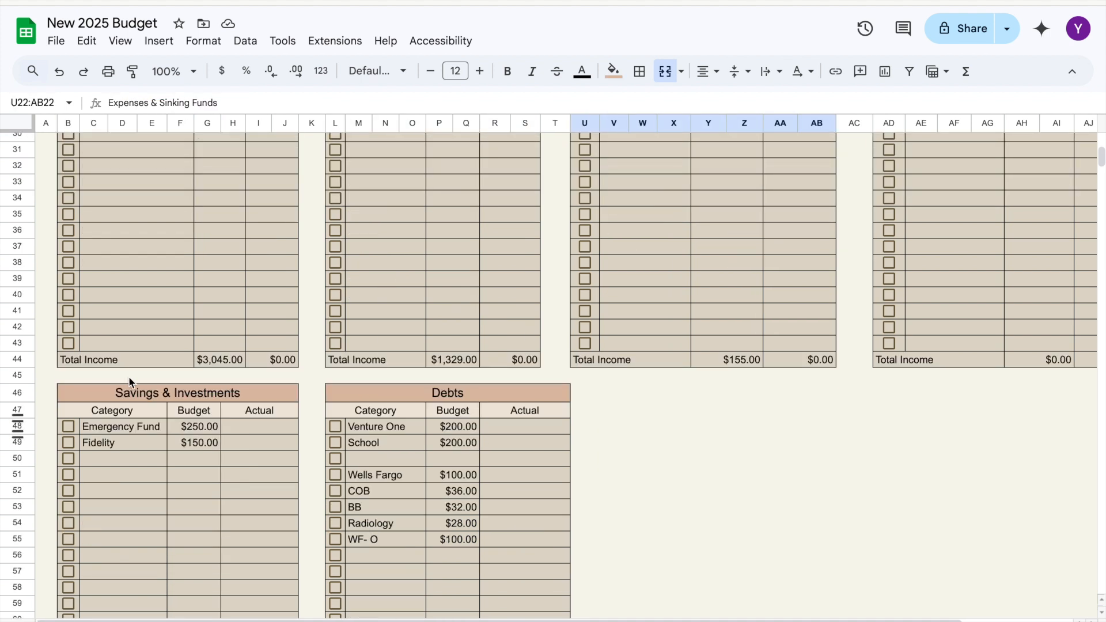
# Examine the Emergency Fund and debt budgets against the Budget Overview, and inspect the Left to Budget formula
pyautogui.scroll(10, 473, 394)
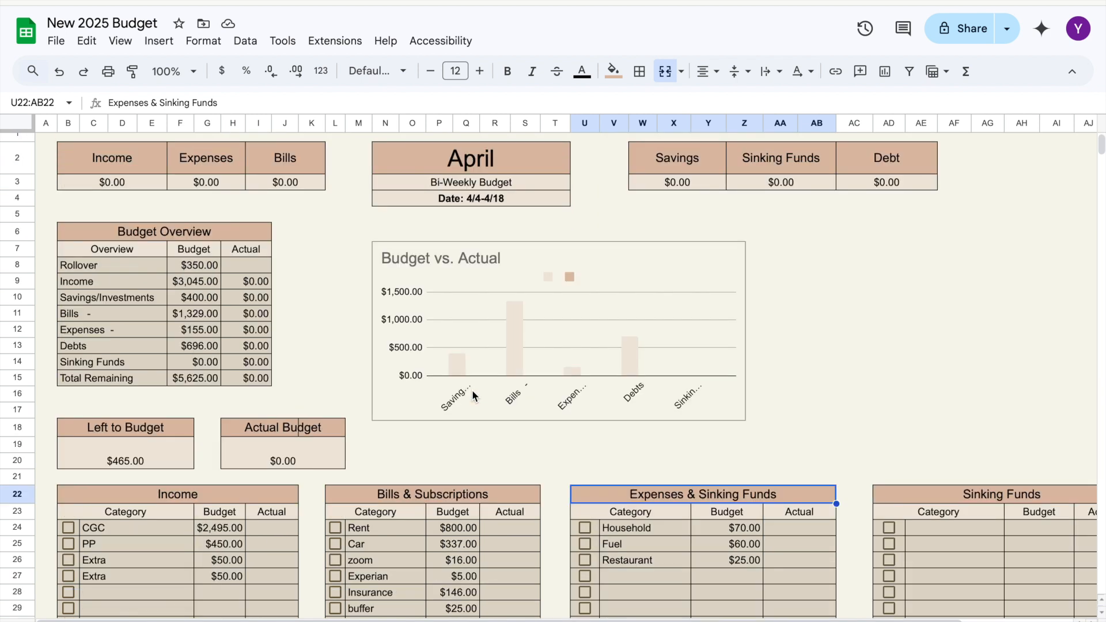
pyautogui.scroll(-4, 473, 391)
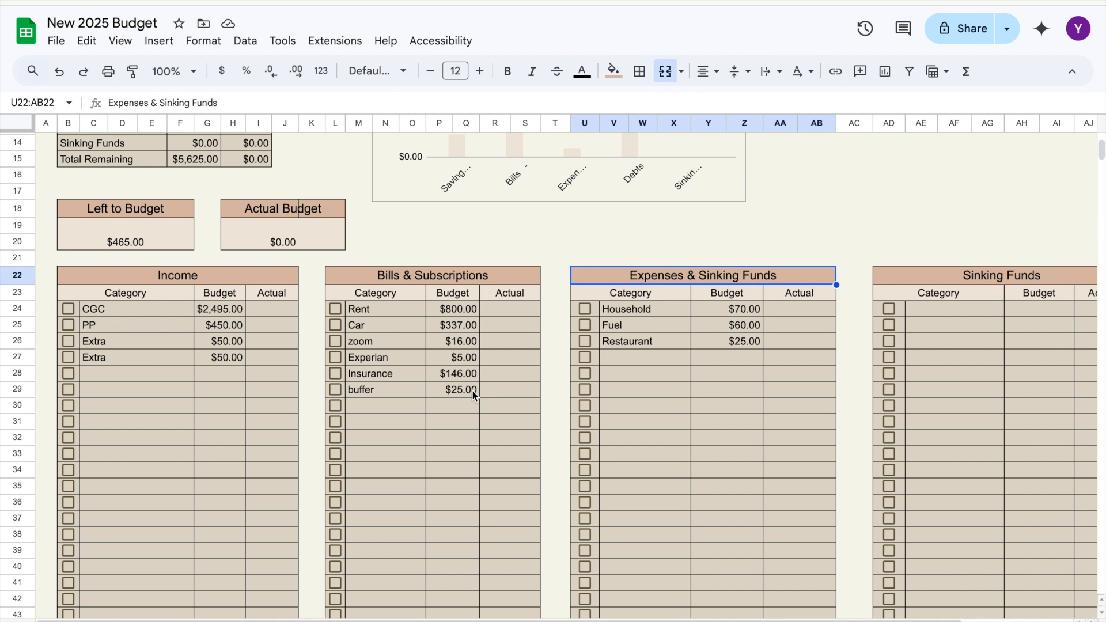
pyautogui.scroll(-5, 474, 395)
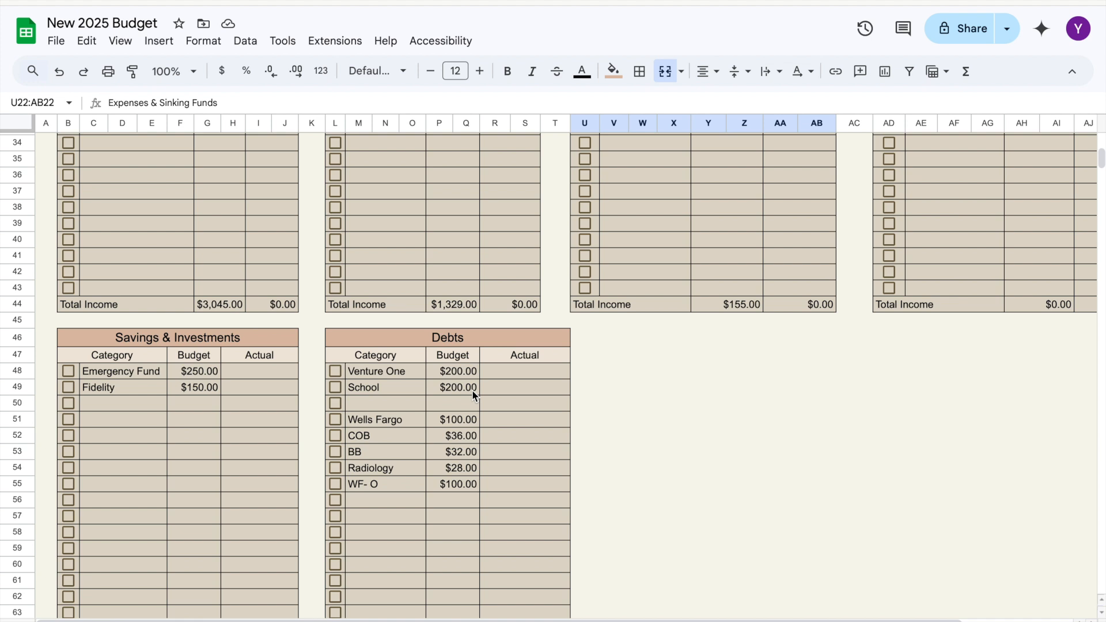
pyautogui.click(196, 374)
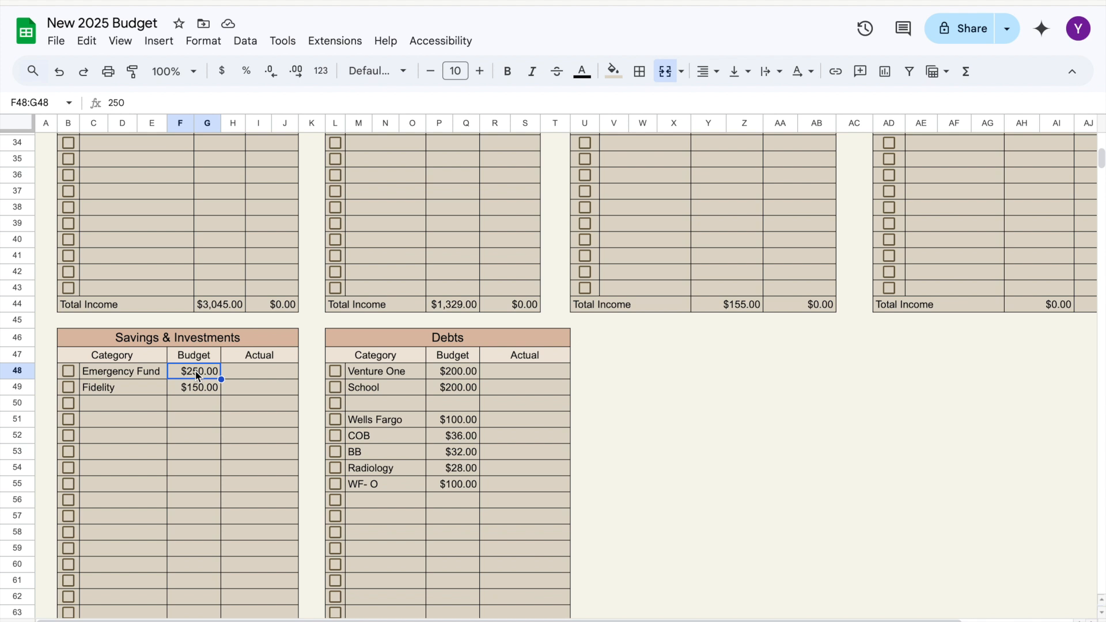
pyautogui.scroll(4, 196, 376)
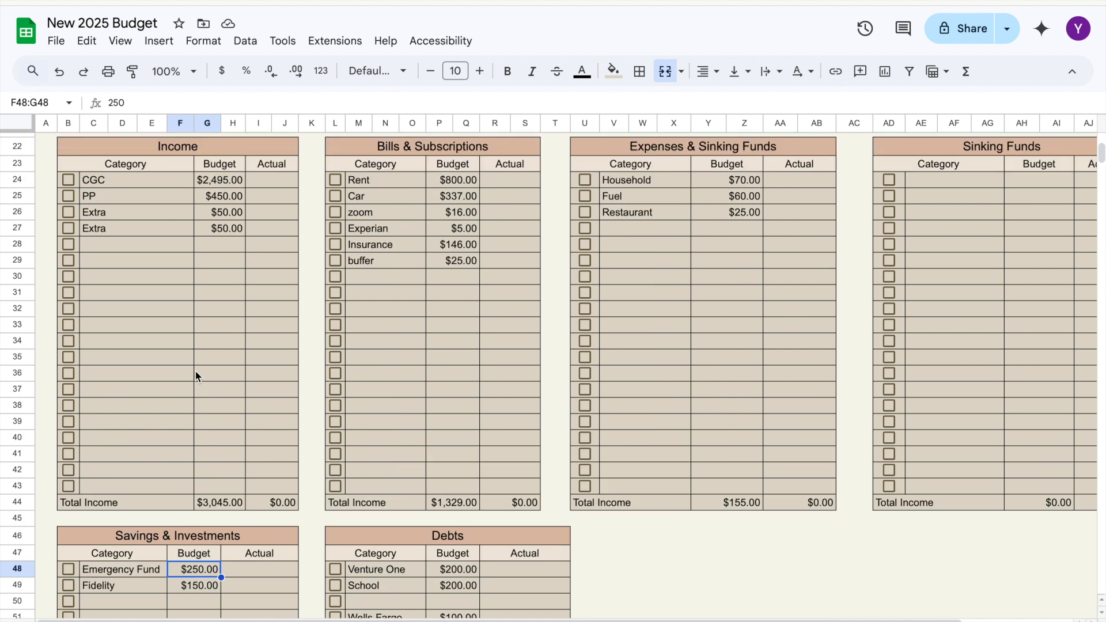
pyautogui.scroll(4, 196, 376)
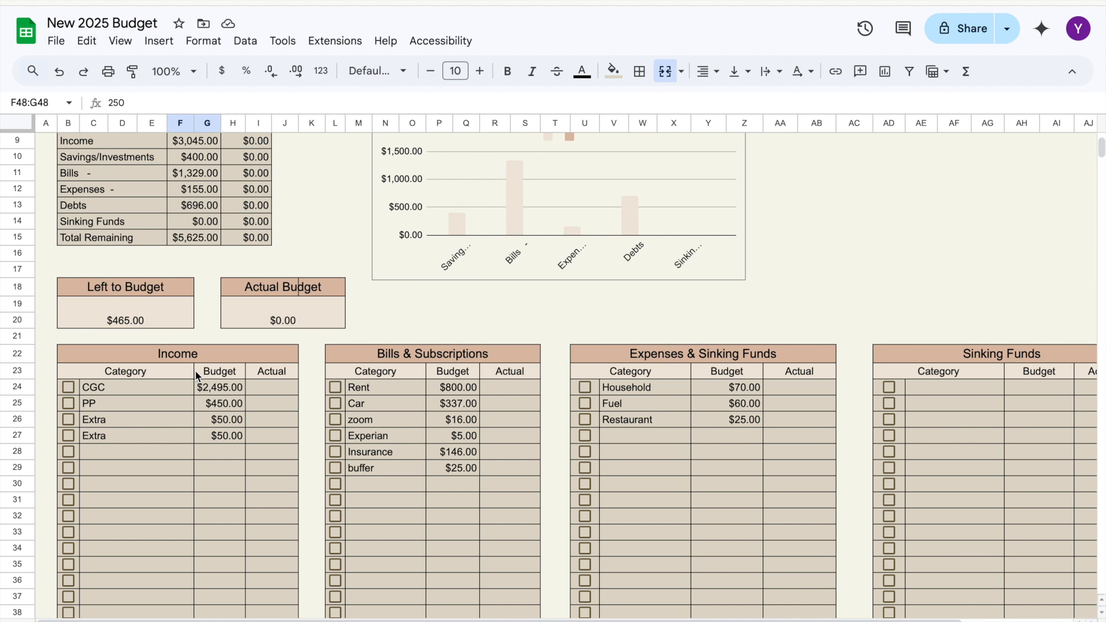
pyautogui.click(144, 323)
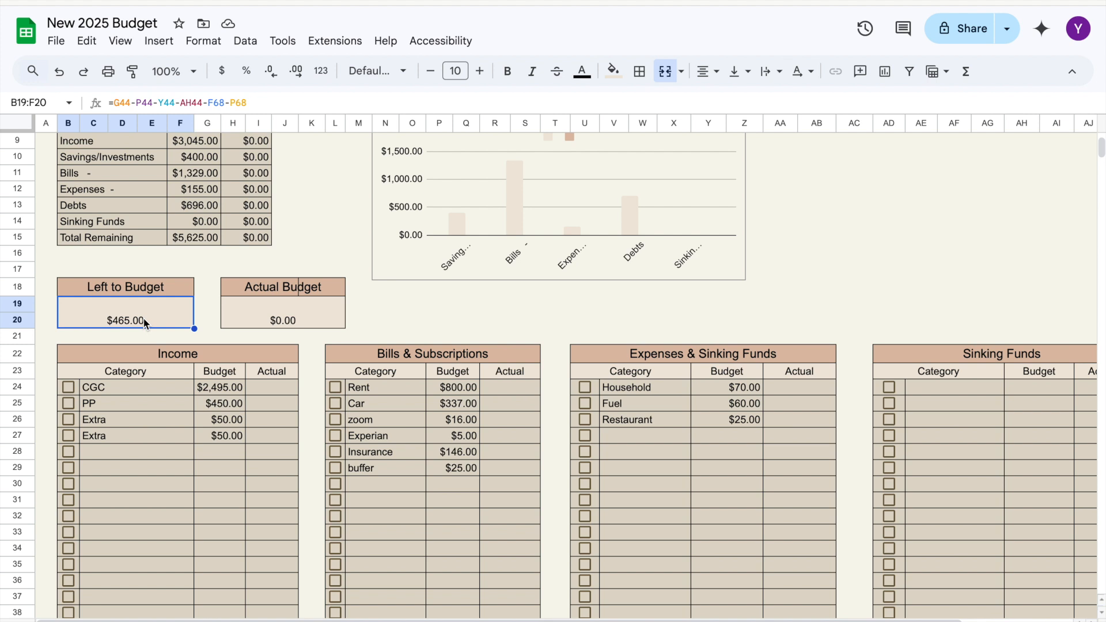
pyautogui.scroll(3, 144, 324)
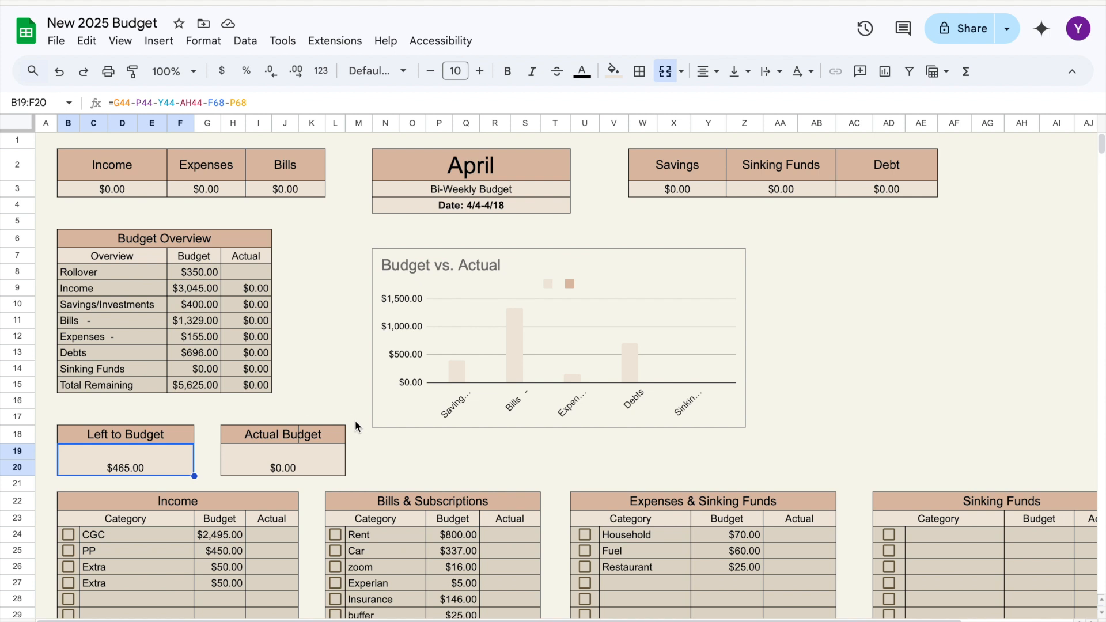